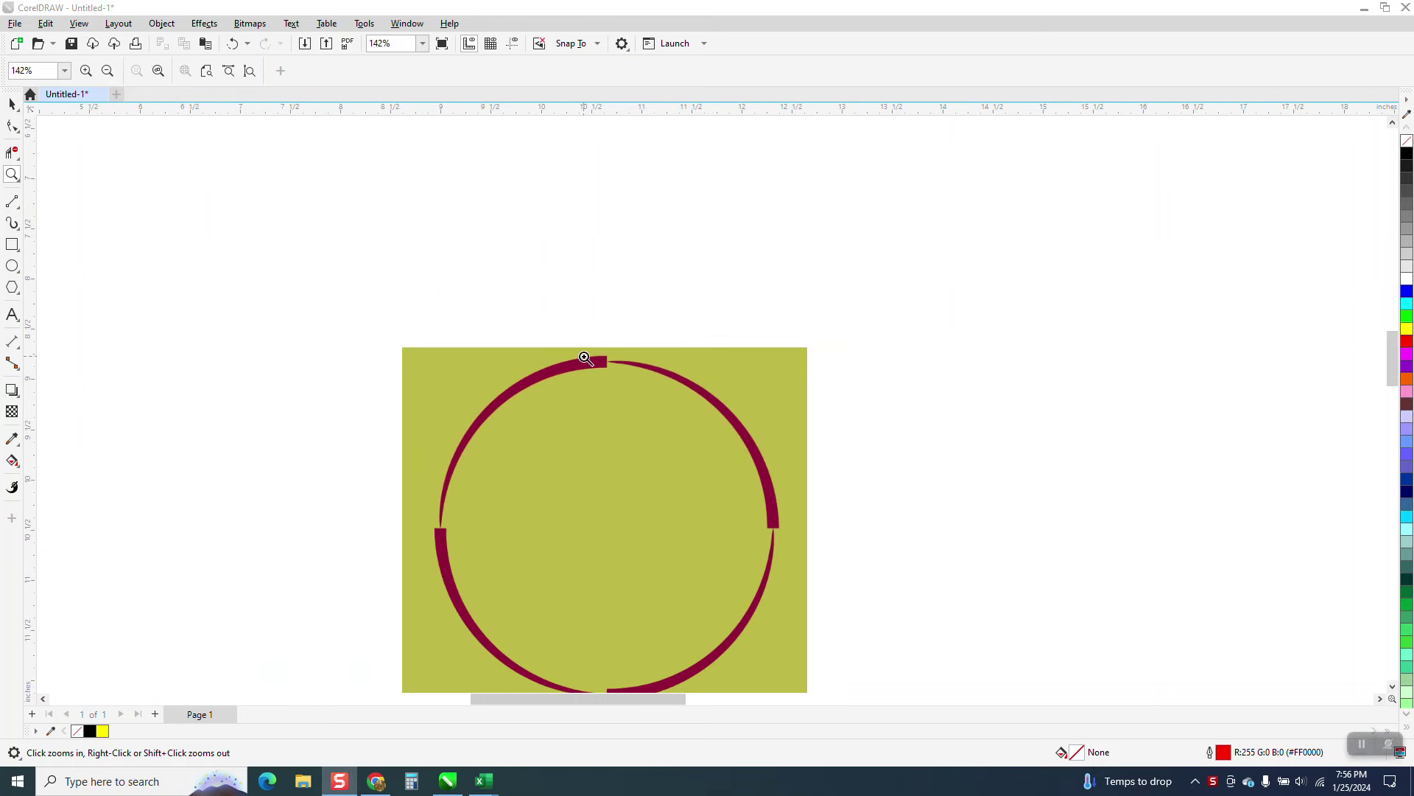
Inspect the 130.png broken-ring reference bitmap and move it to the page's upper-left
scroll(625, 373, up, 5)
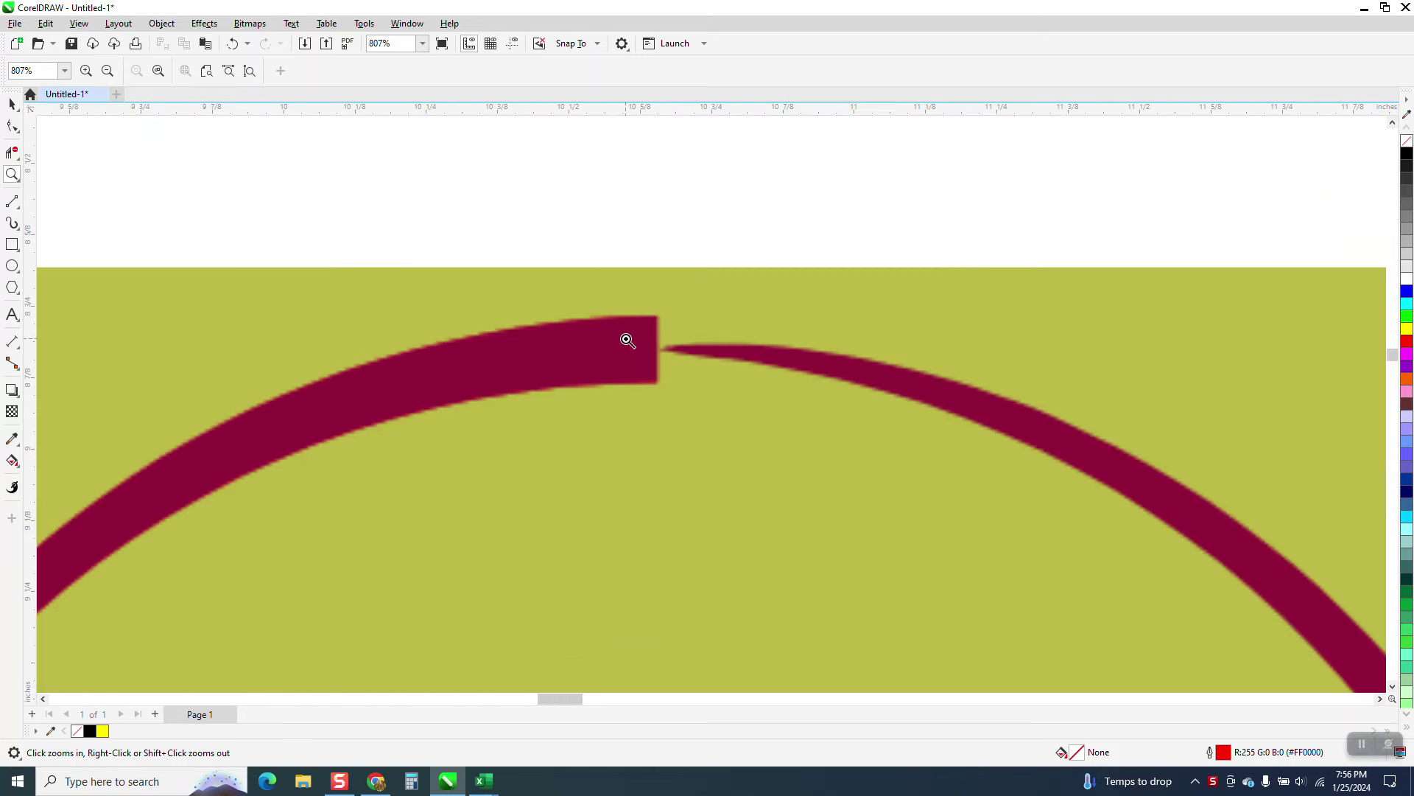
scroll(627, 340, down, 2)
scroll(627, 337, down, 2)
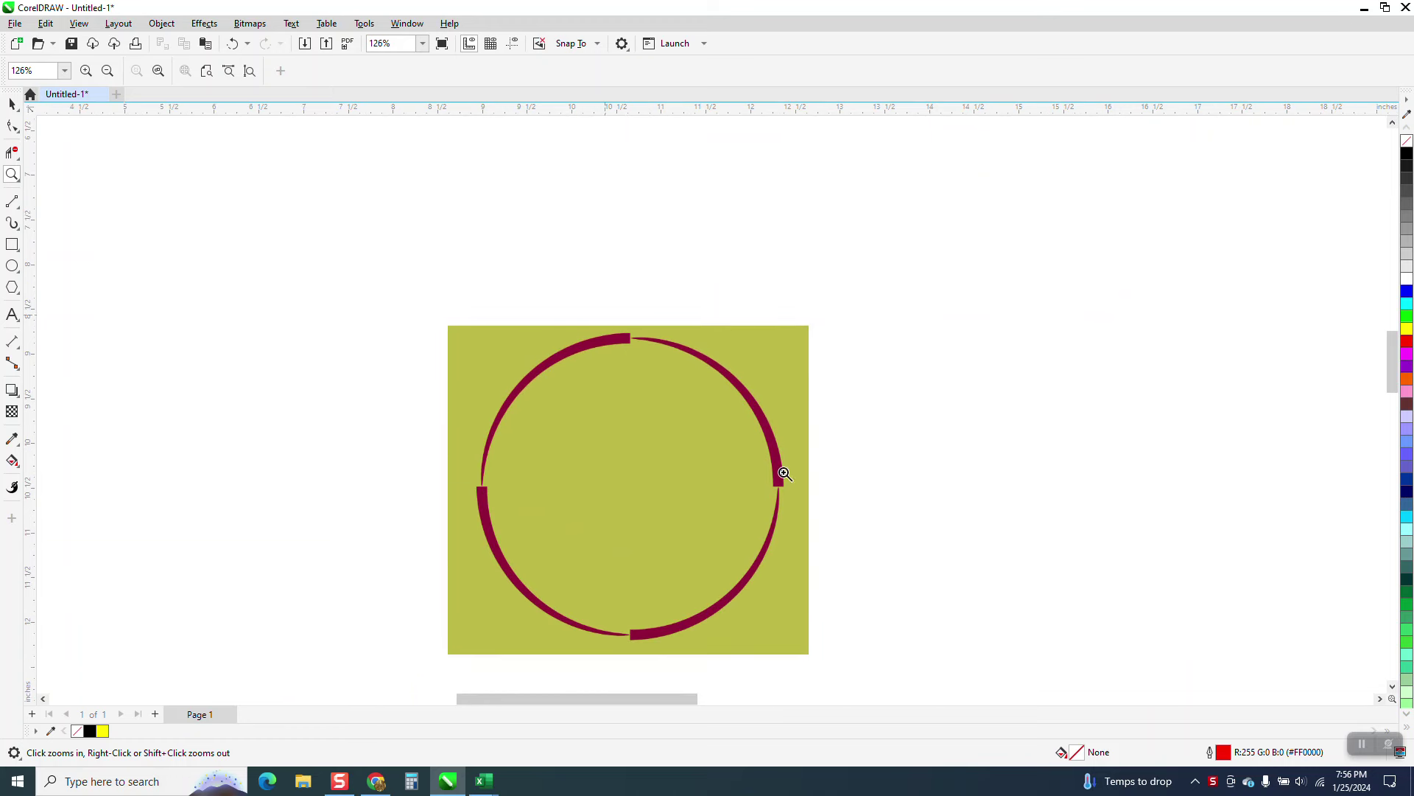
scroll(873, 529, up, 3)
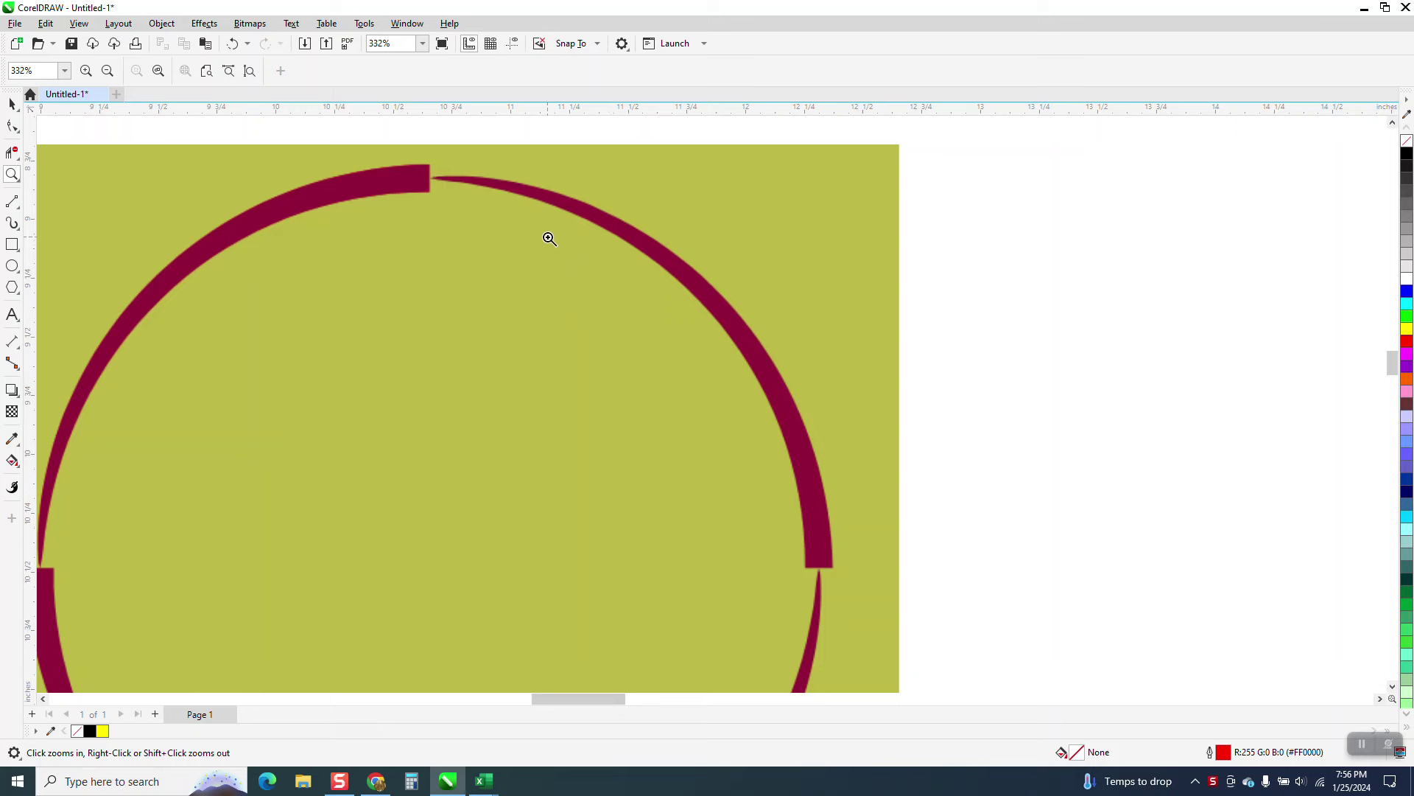
scroll(682, 363, down, 1)
scroll(644, 284, down, 1)
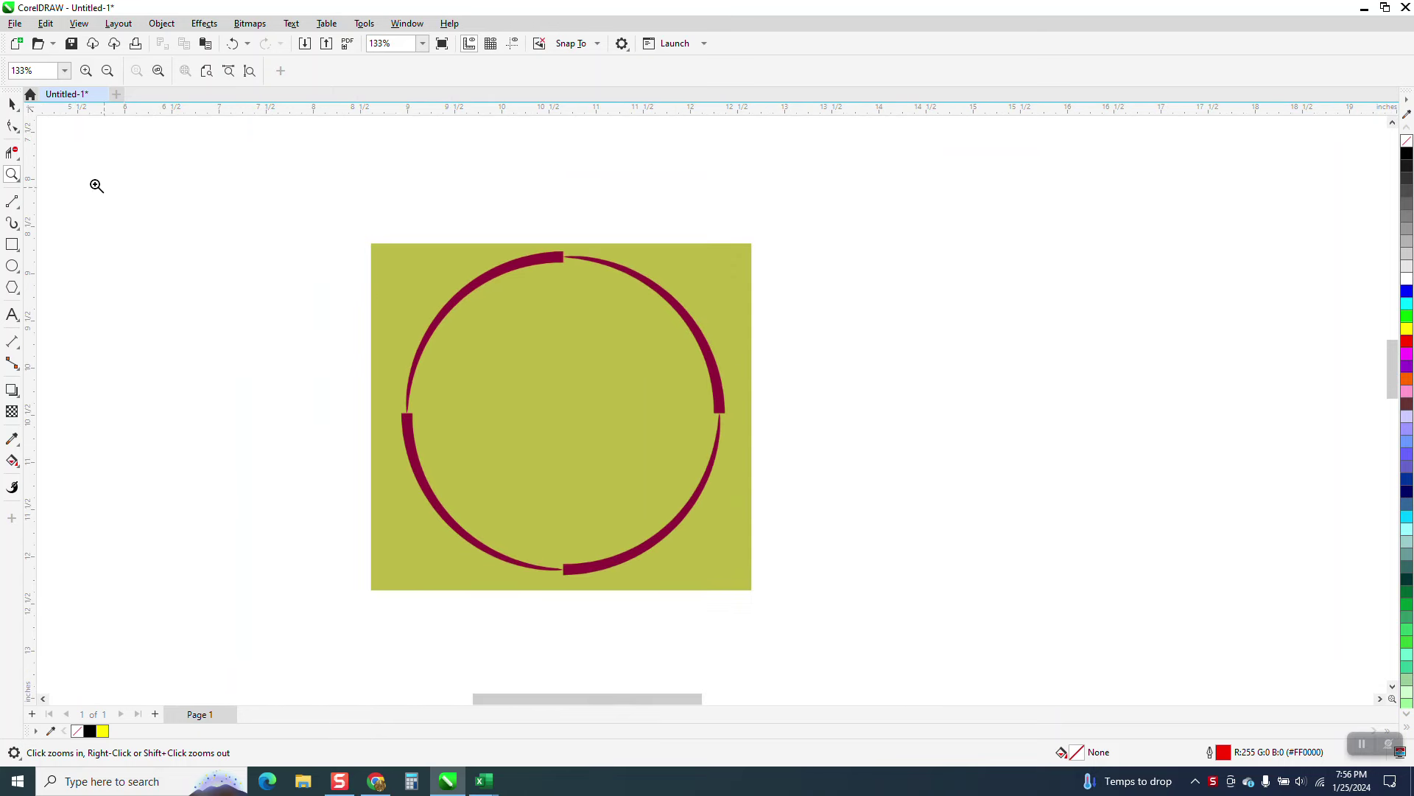
click(12, 104)
drag(581, 369, 301, 268)
scroll(373, 333, down, 2)
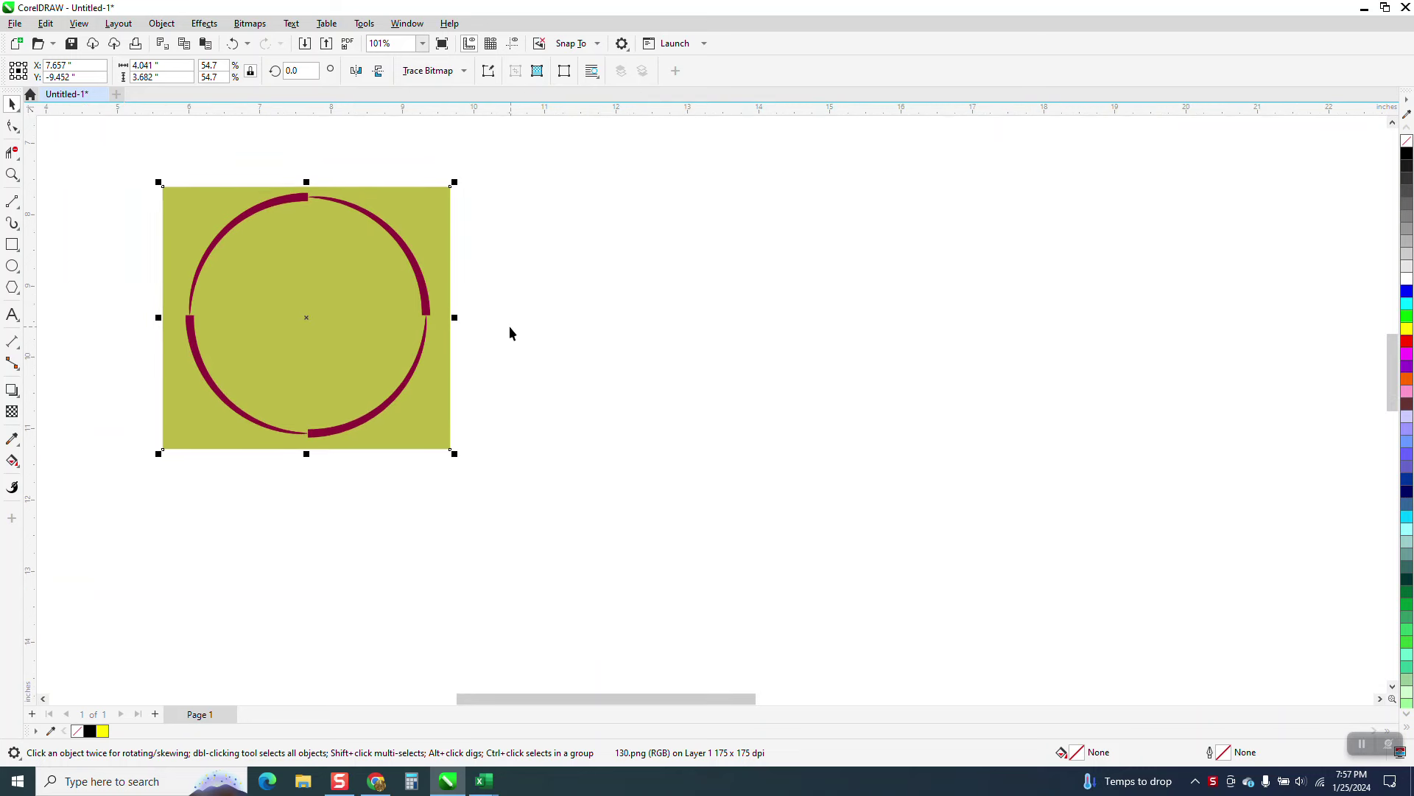
scroll(510, 327, down, 1)
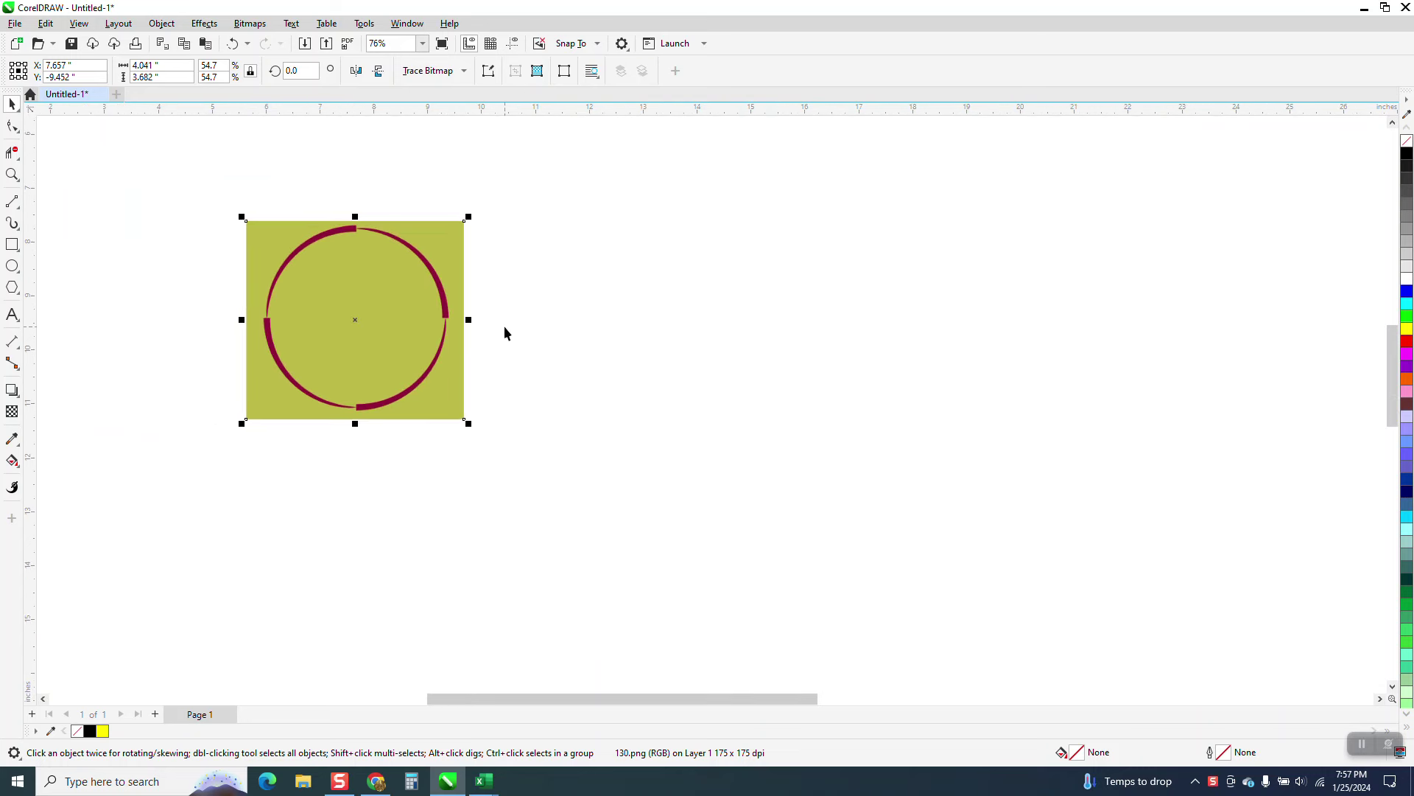
Draw a circle to the right of the reference image and zoom in on it
click(12, 266)
drag(1089, 280, 688, 616)
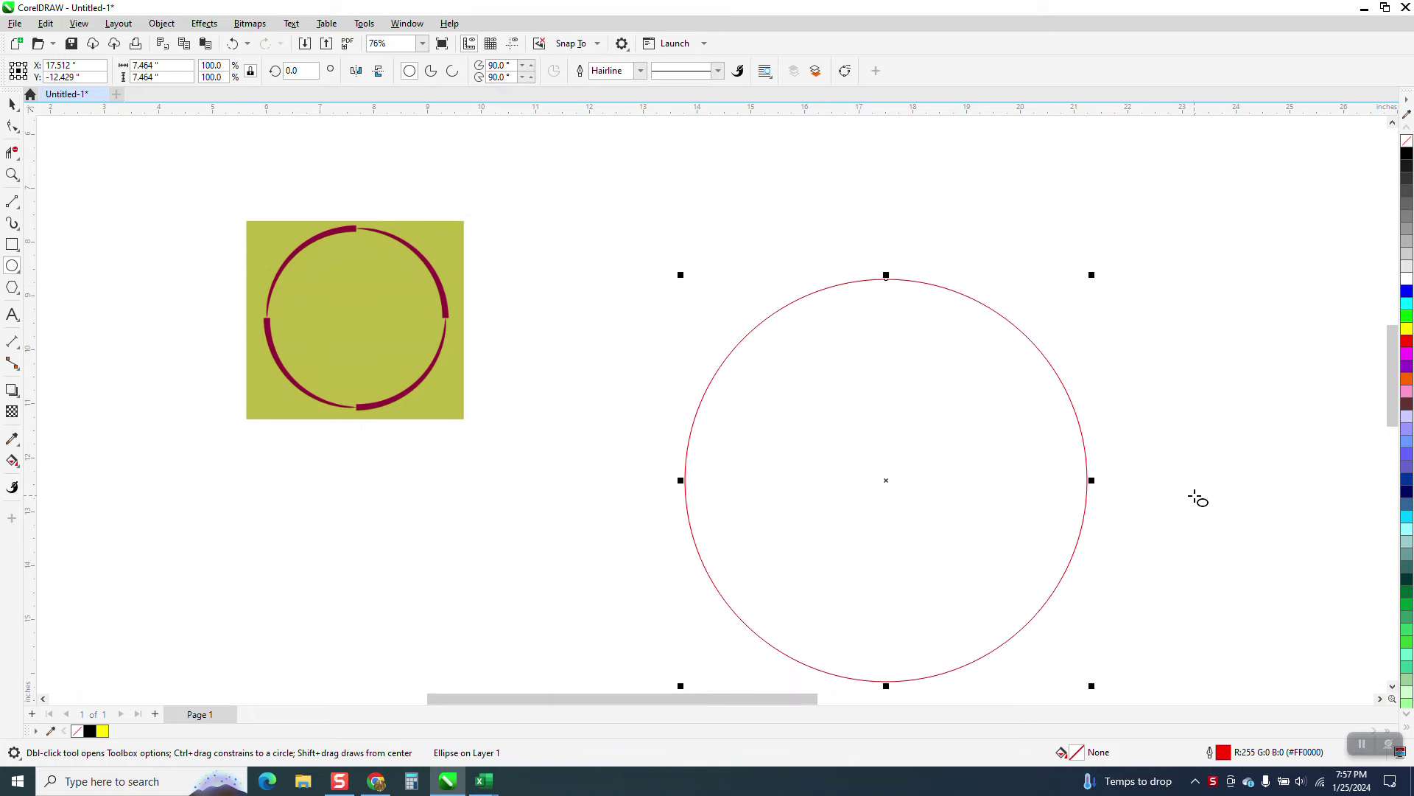
click(12, 174)
right_click(368, 247)
drag(537, 275, 1064, 650)
click(12, 104)
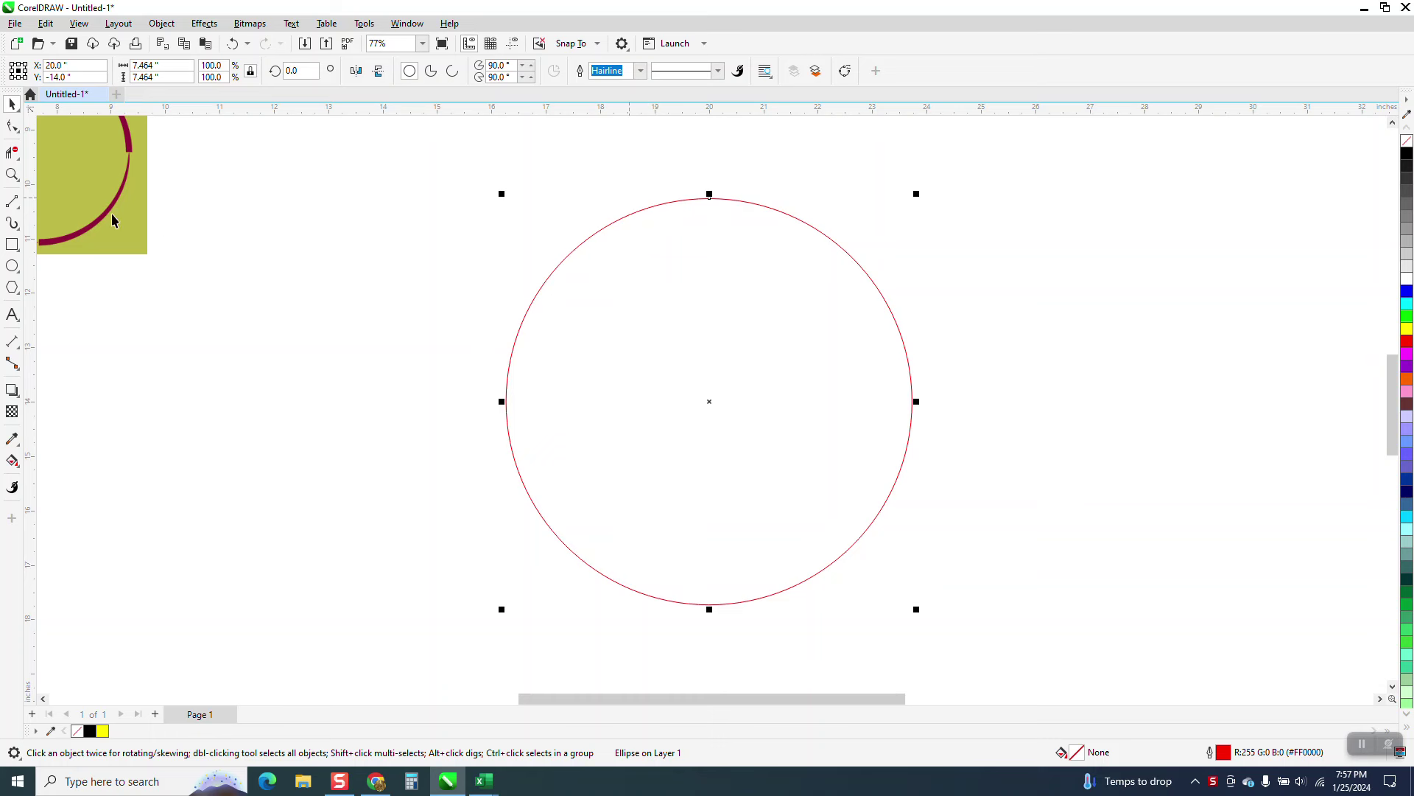
Add page-centred vertical and horizontal lines through the circle, using a 90° rotation
click(12, 201)
drag(285, 157, 288, 657)
key(p)
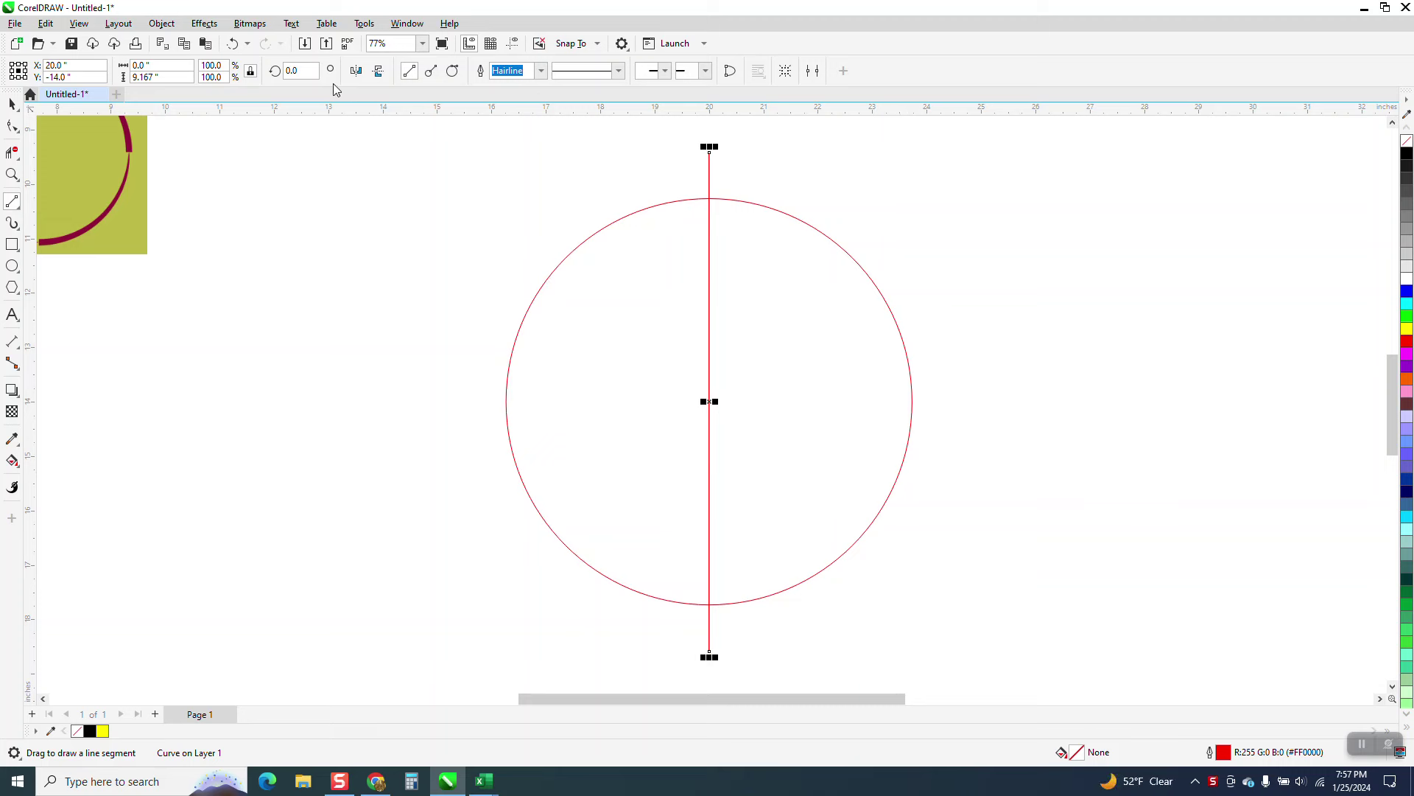
click(295, 70)
text(90)
key(Return)
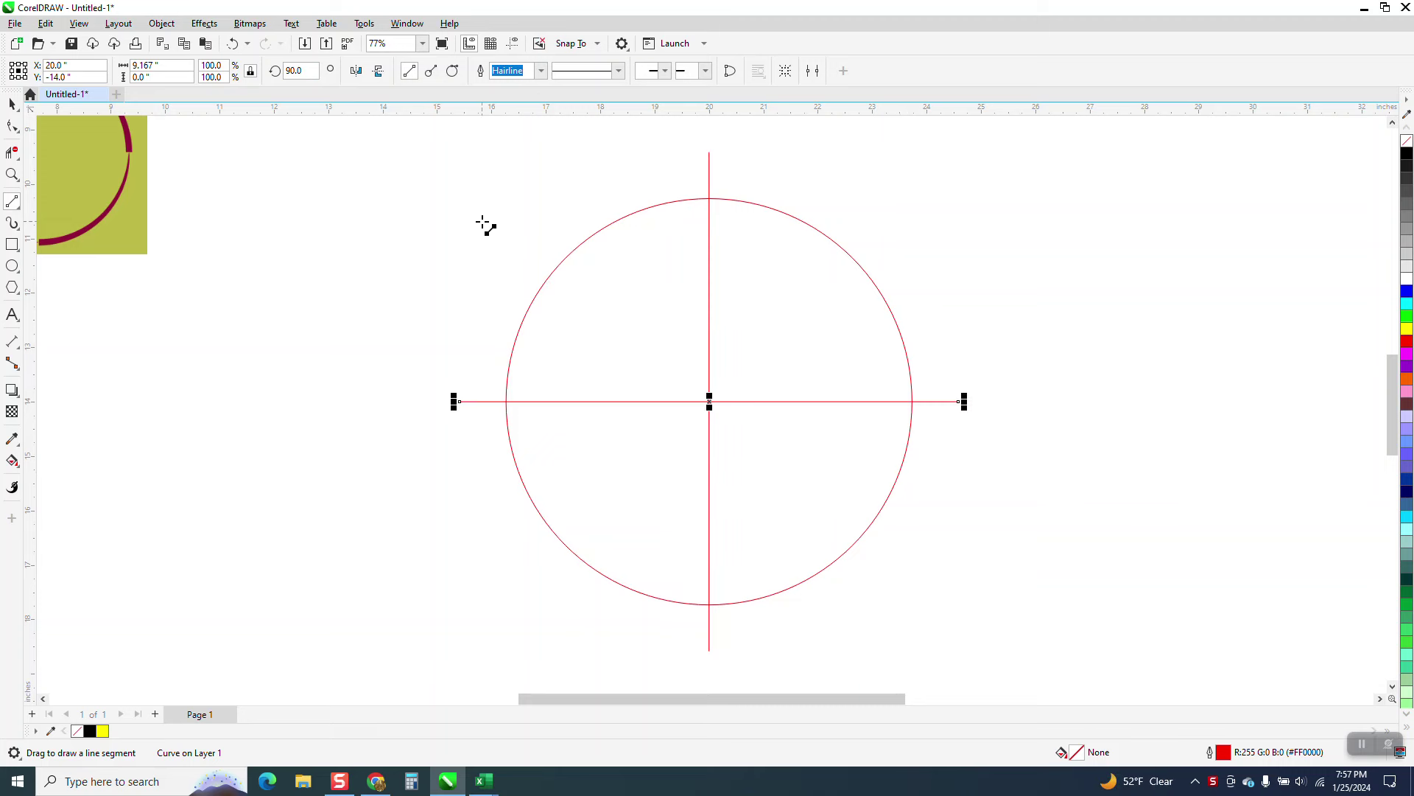
Trim away everything except the circle's upper-left quarter with Virtual Segment Delete
click(12, 152)
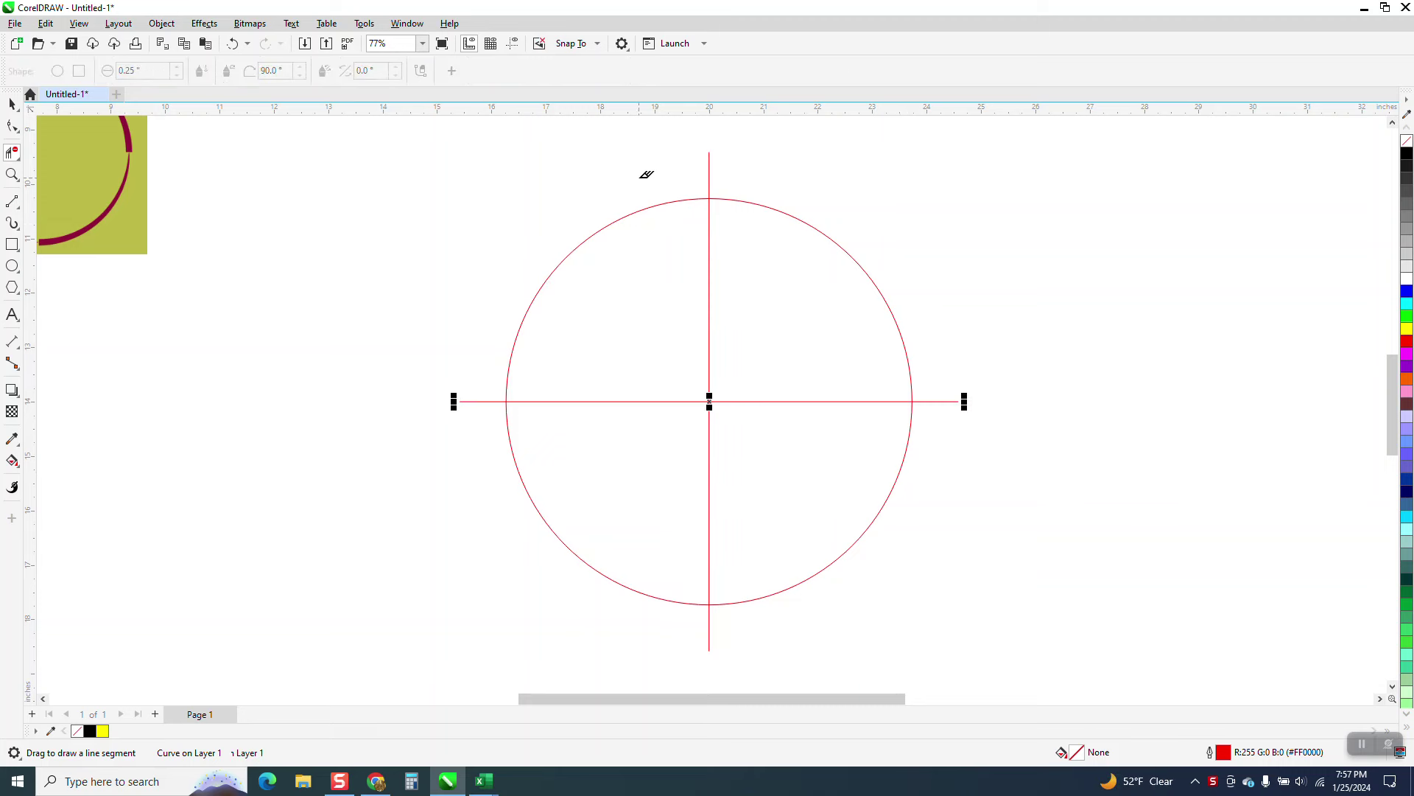
drag(725, 188, 920, 622)
drag(870, 448, 428, 653)
click(479, 402)
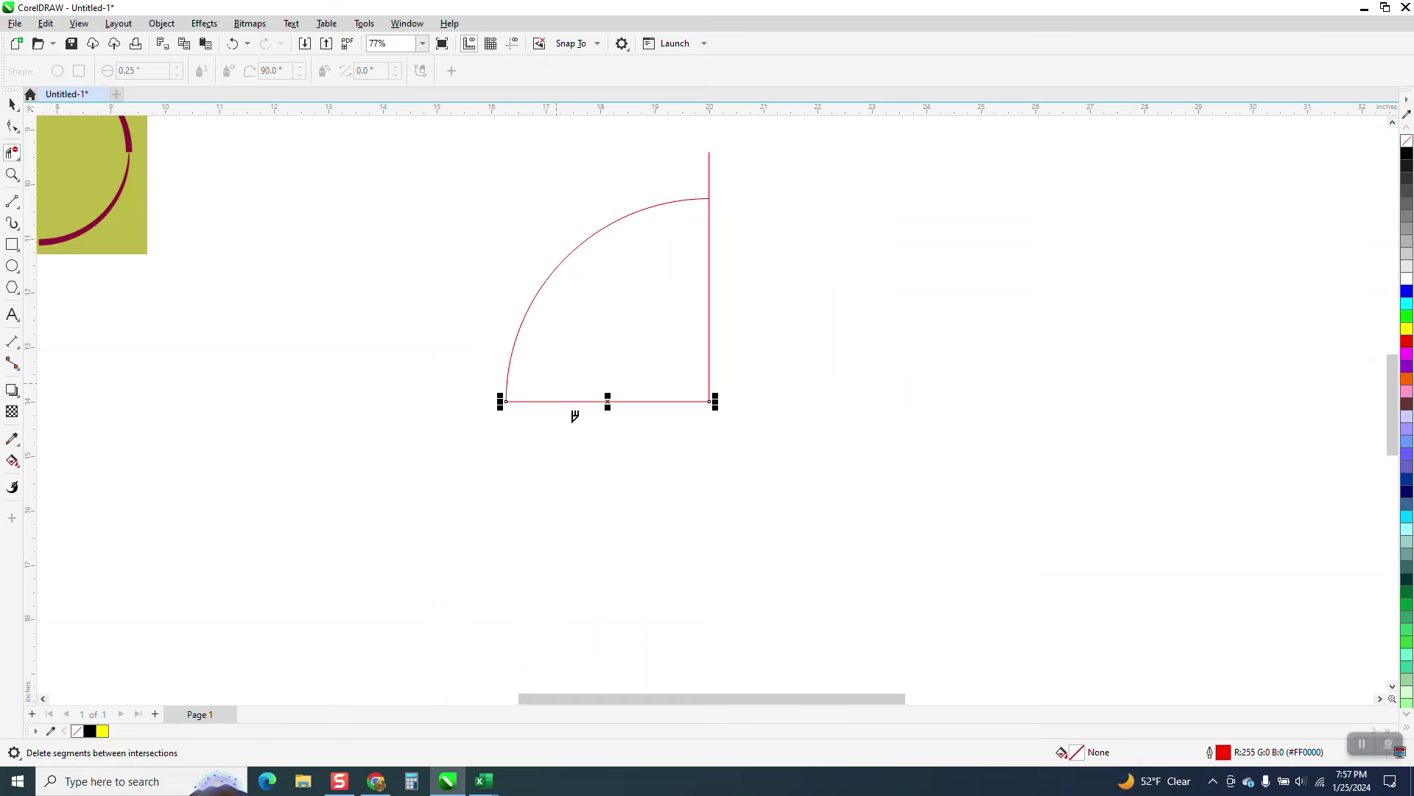
click(573, 402)
click(709, 310)
drag(691, 170, 758, 157)
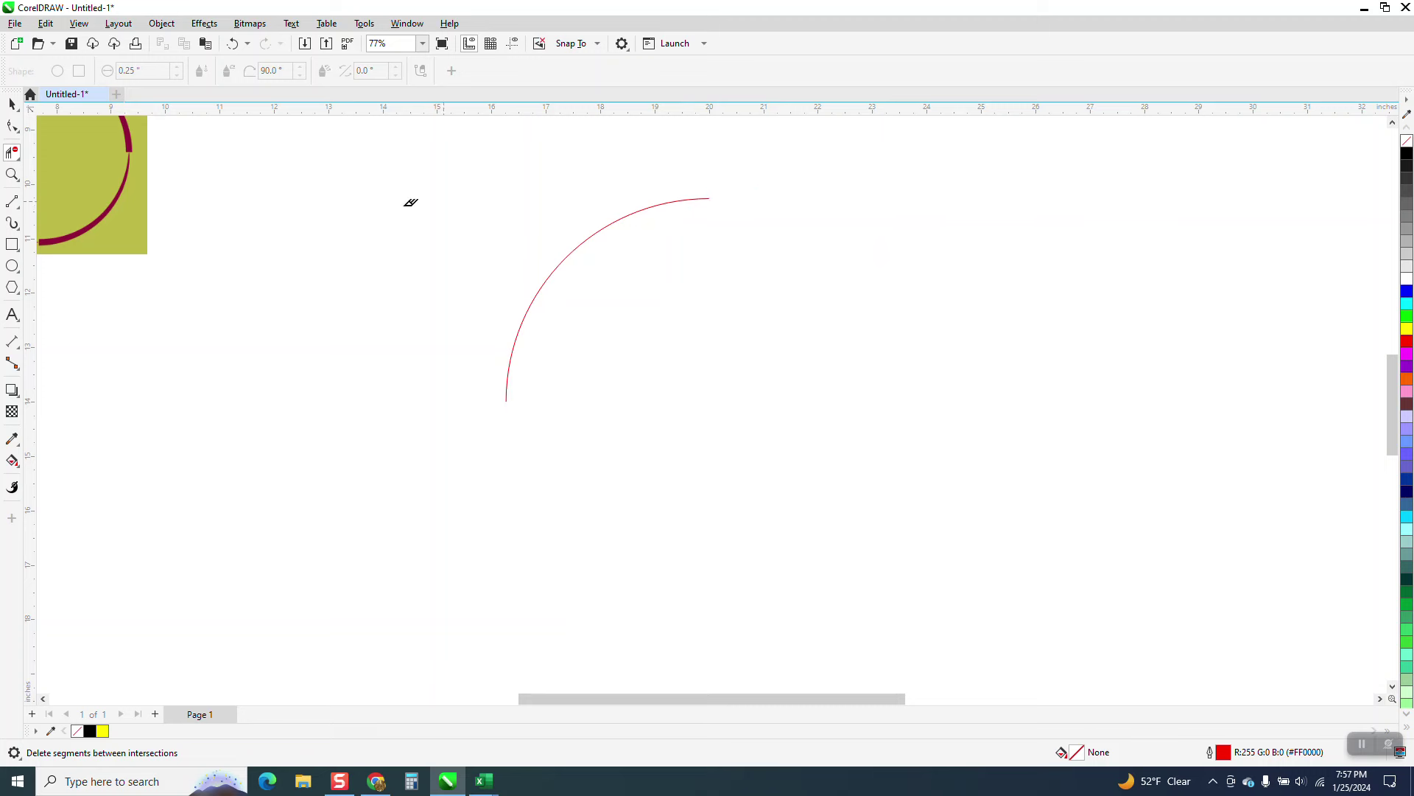
click(10, 104)
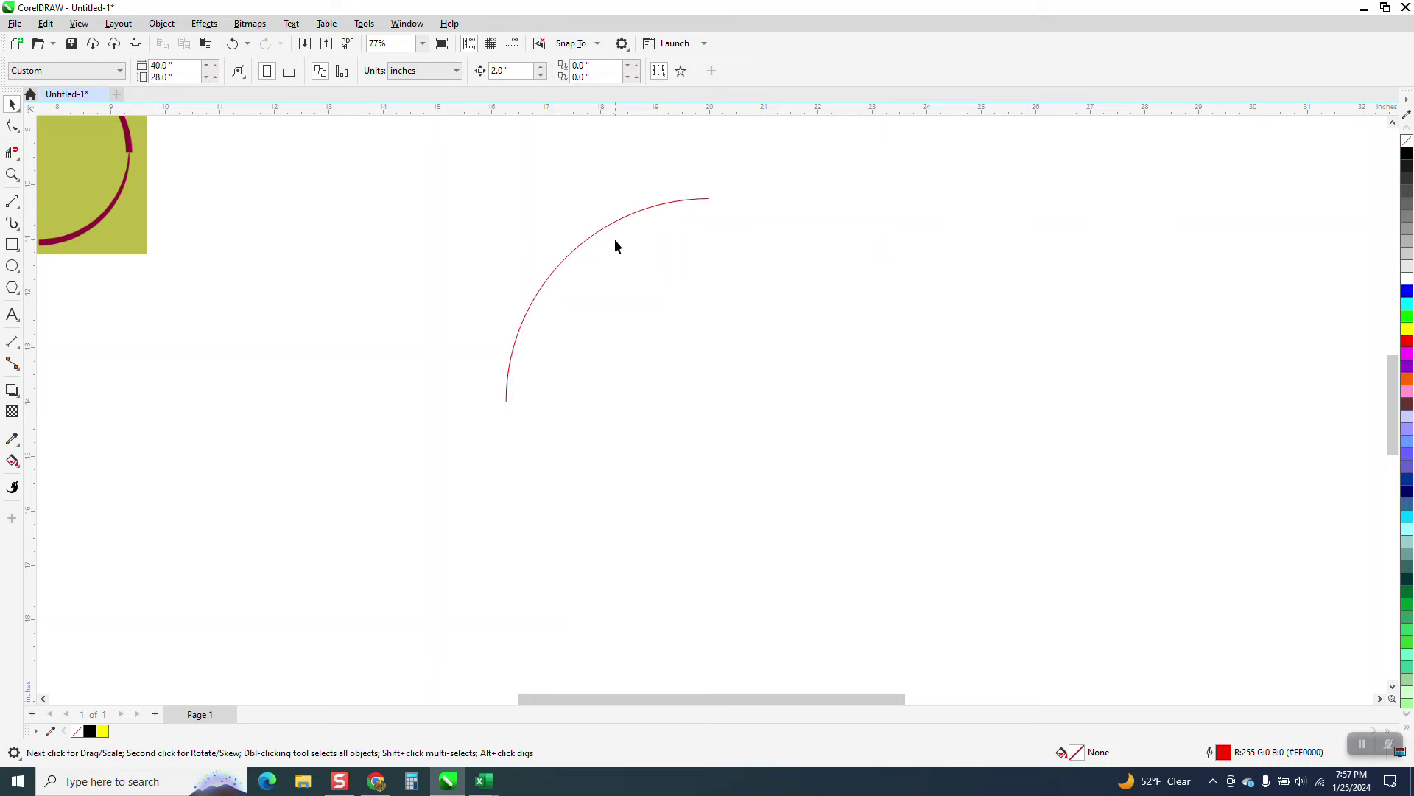
Replace the trimmed arc with a large new circle centred on the page
click(607, 232)
key(Delete)
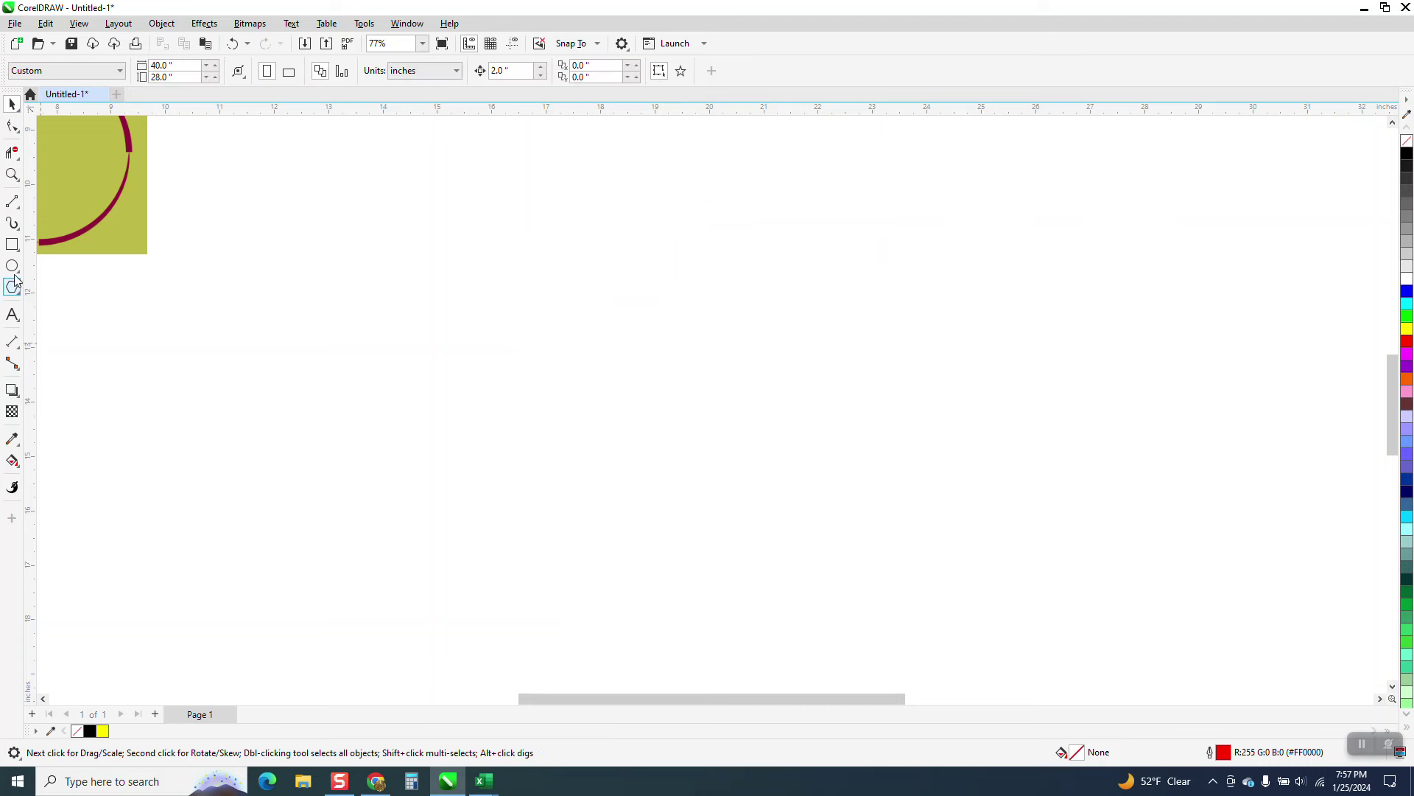
click(12, 267)
drag(1037, 205, 451, 552)
key(p)
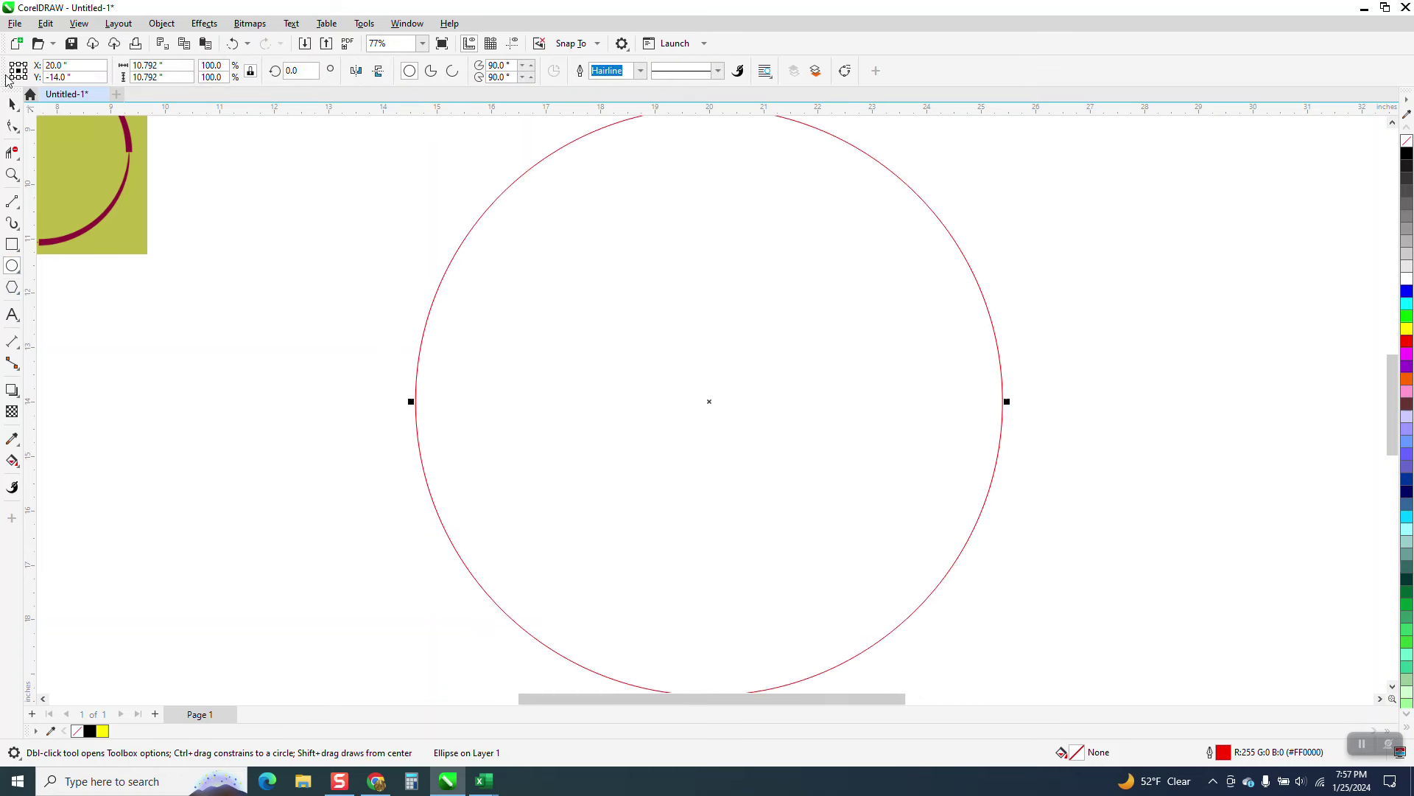
Convert the circle into an open arc running from 0° to 90°
click(12, 126)
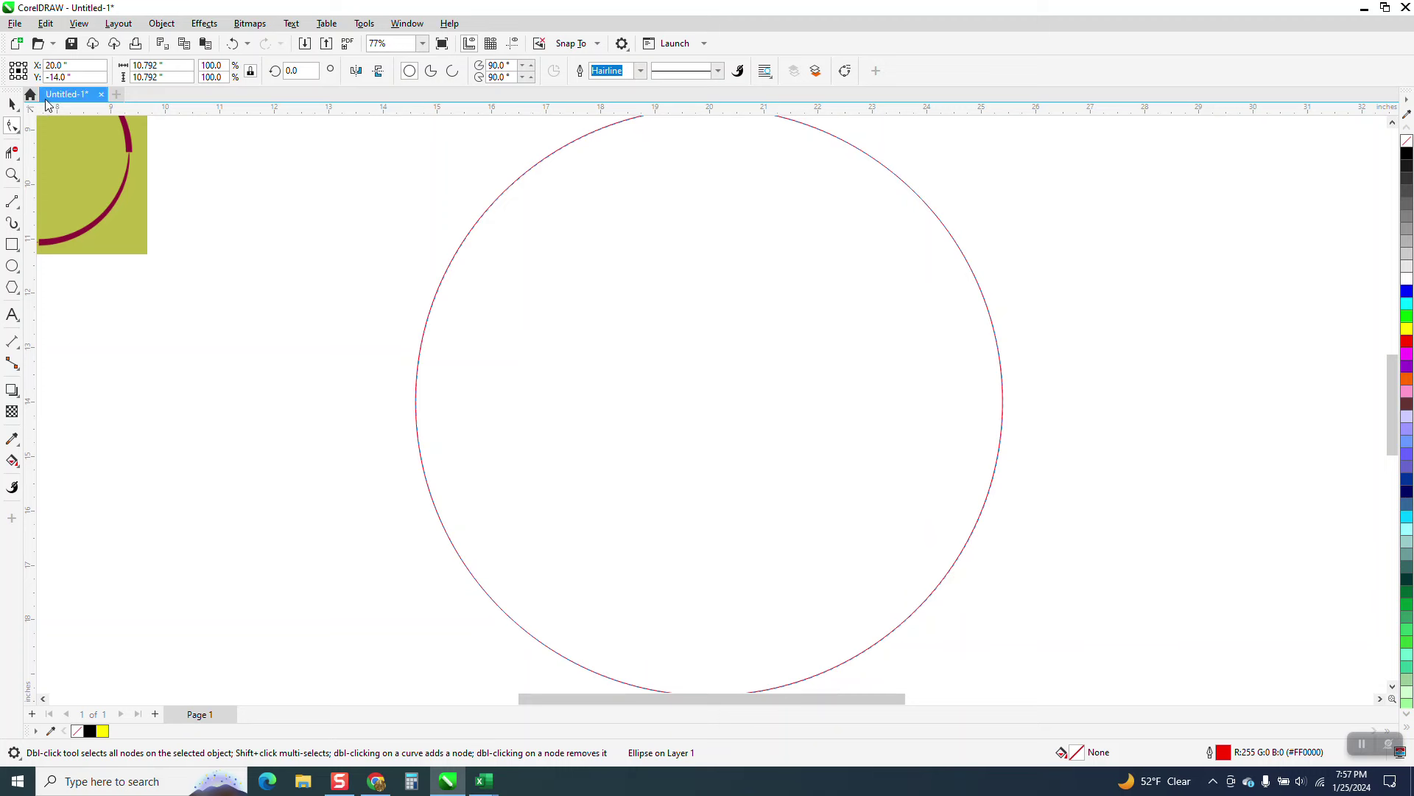
click(12, 104)
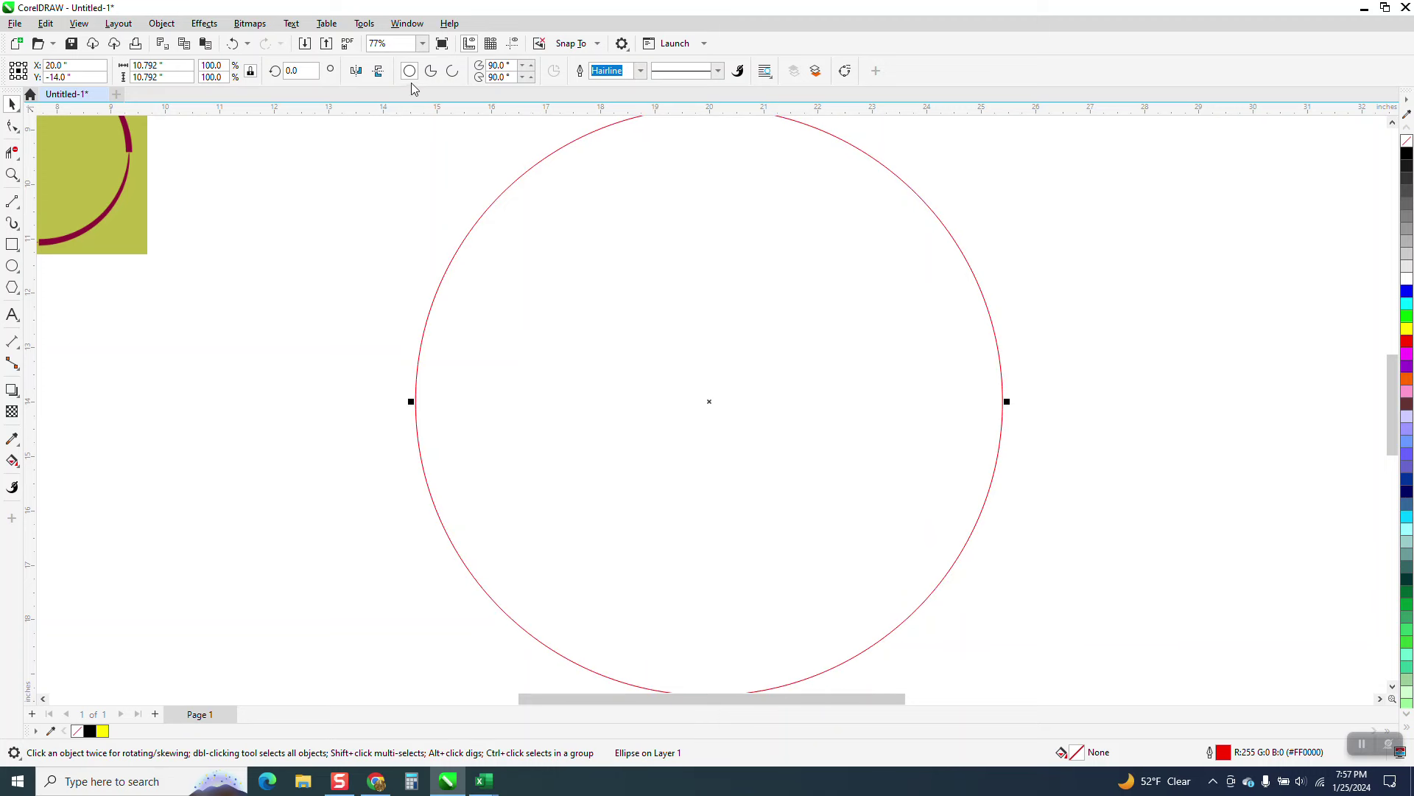
click(453, 73)
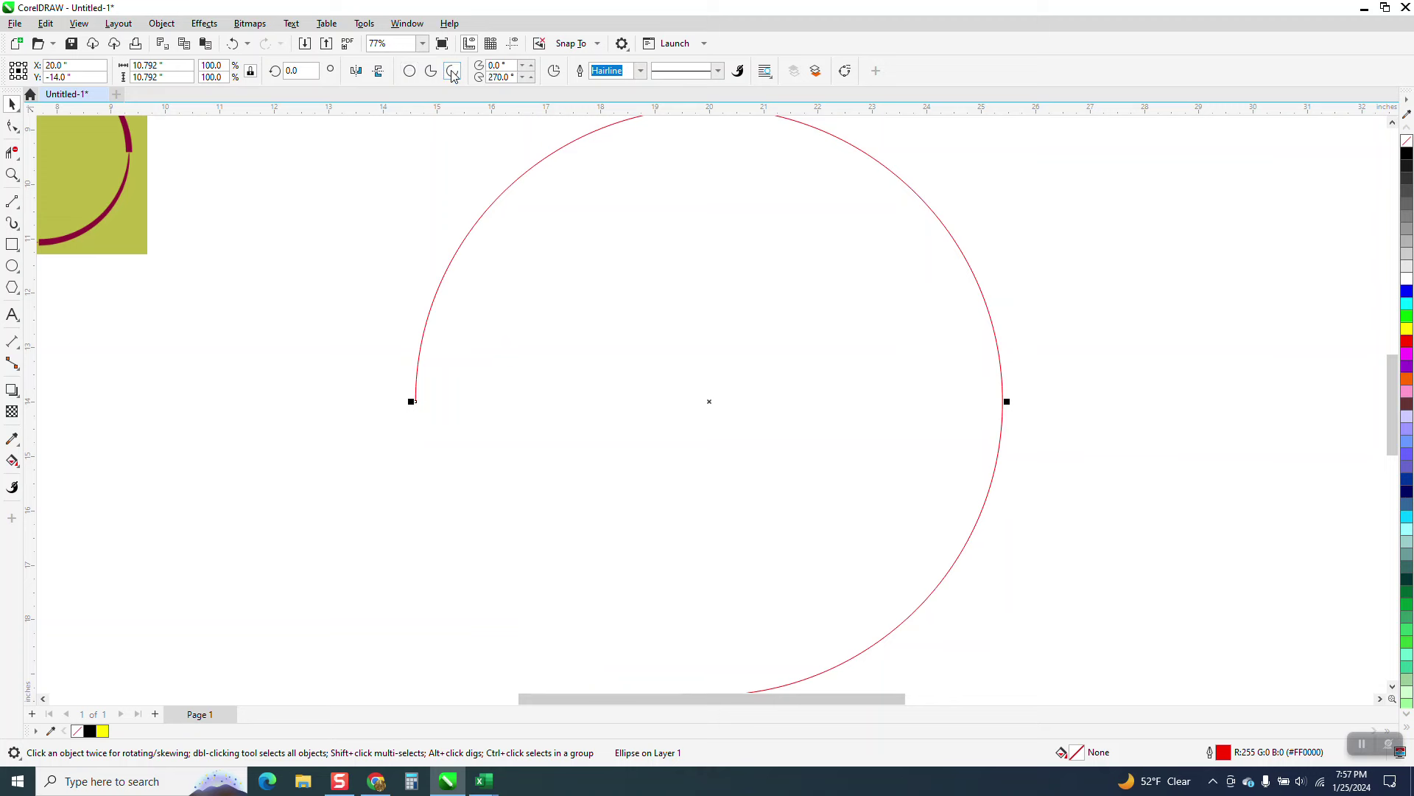
right_click(512, 77)
click(485, 207)
drag(492, 76, 464, 78)
text(90)
key(Return)
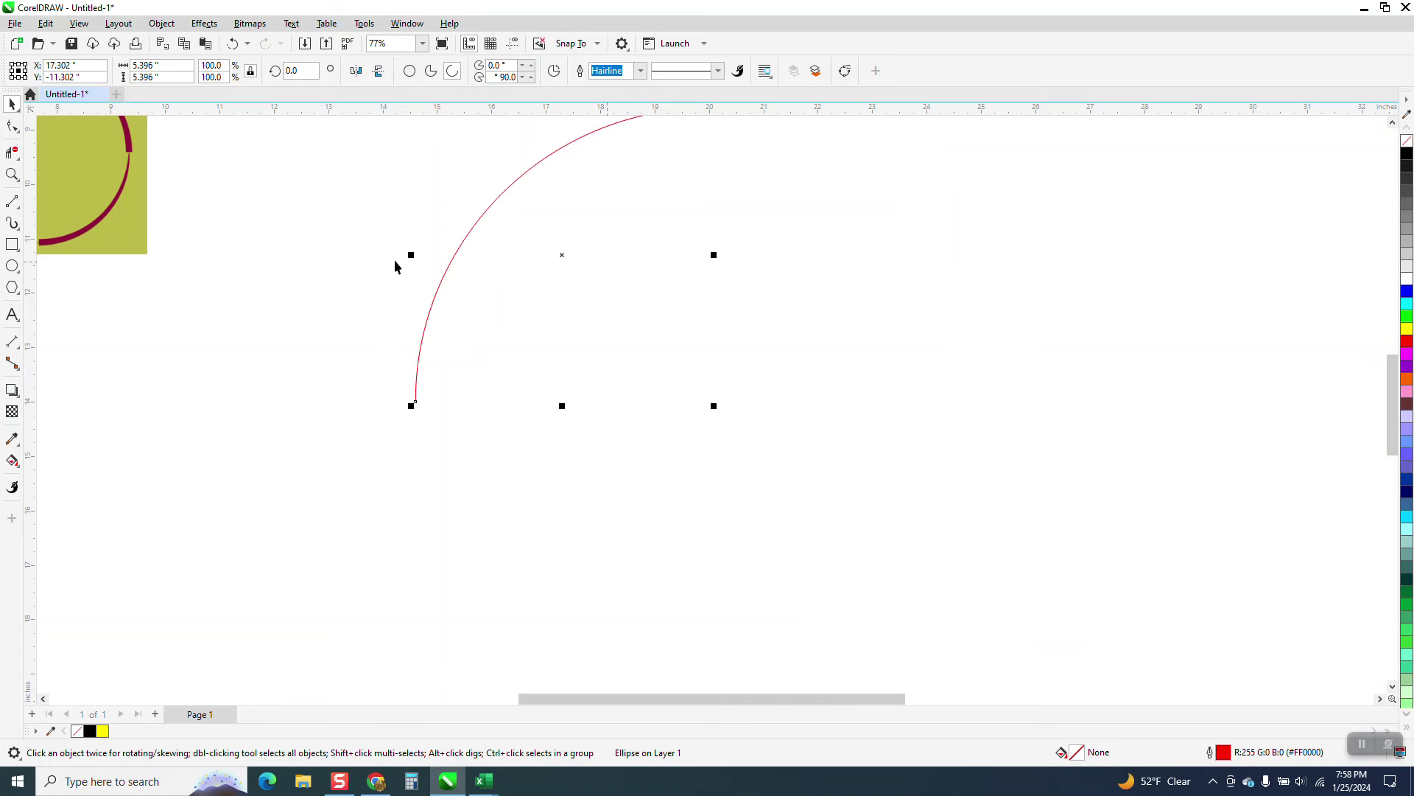
scroll(571, 515, down, 1)
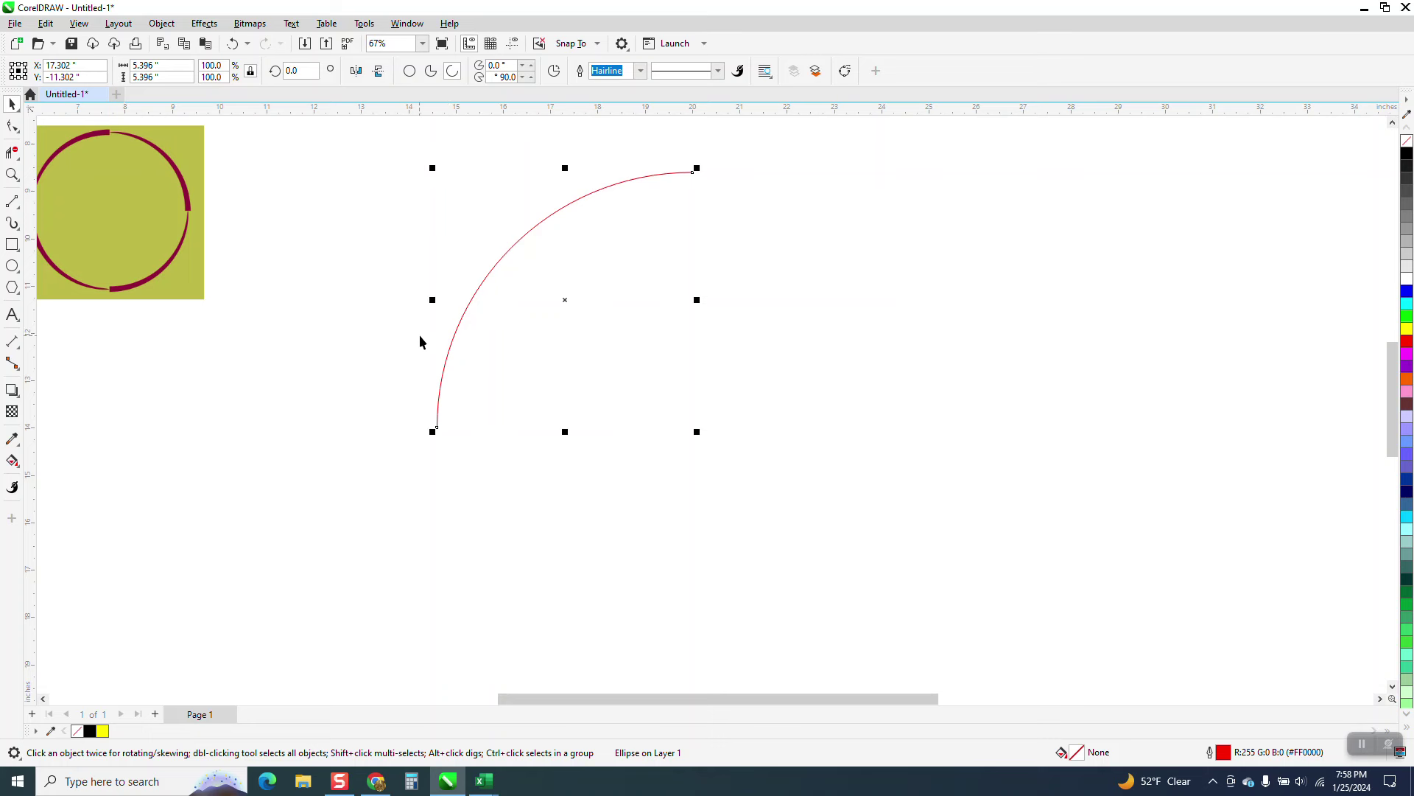
Give the arc a tapered Artistic Media preset stroke instead of a thick brush
click(16, 227)
click(52, 229)
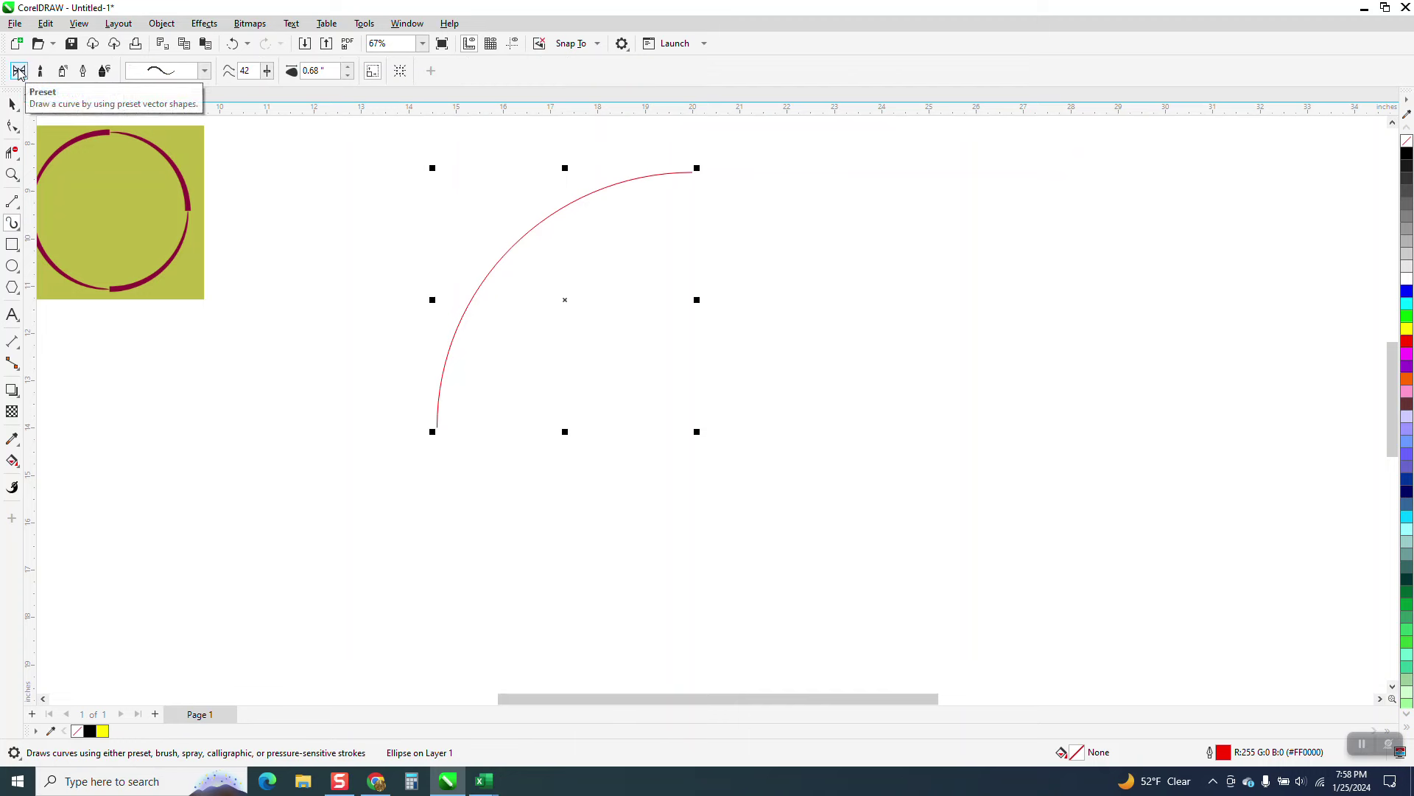
click(206, 71)
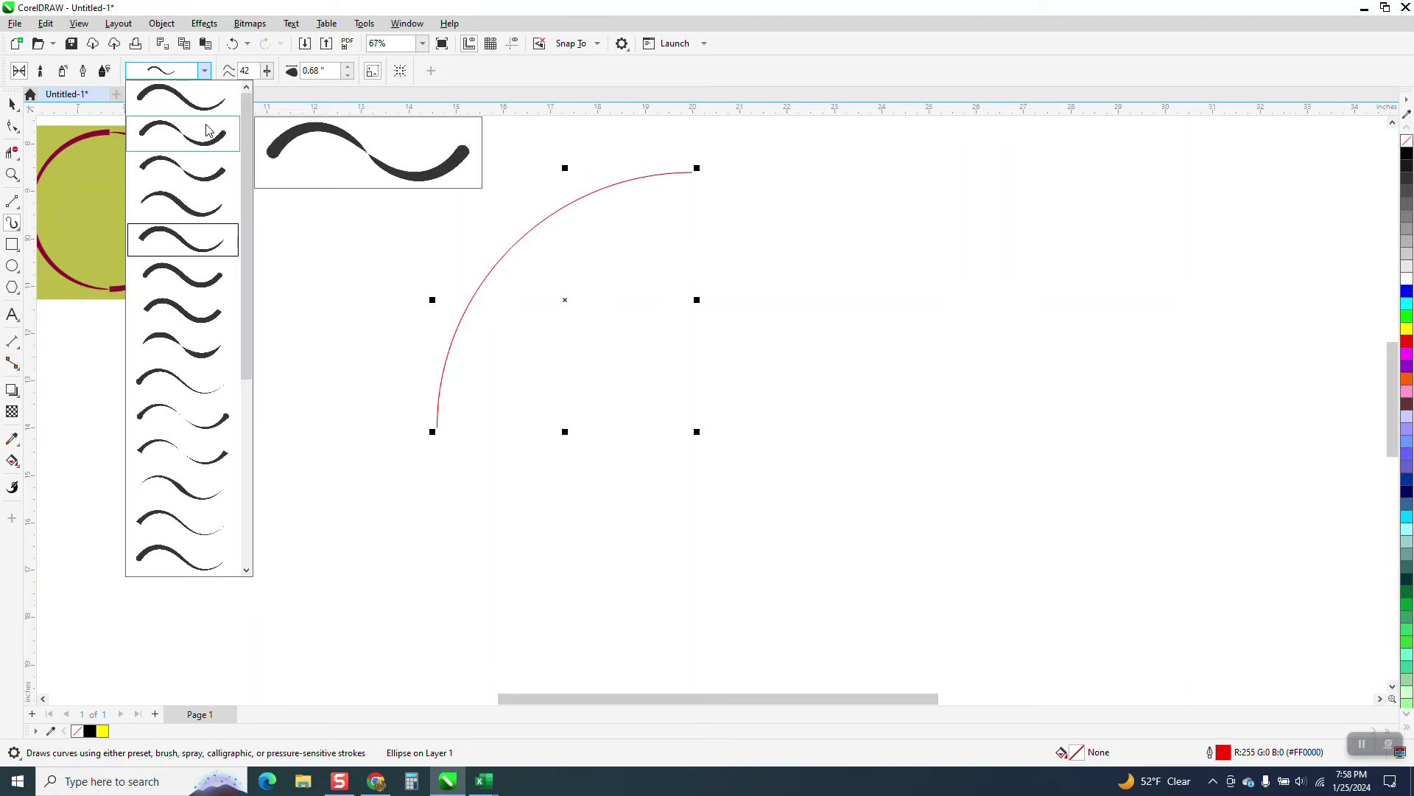
click(213, 140)
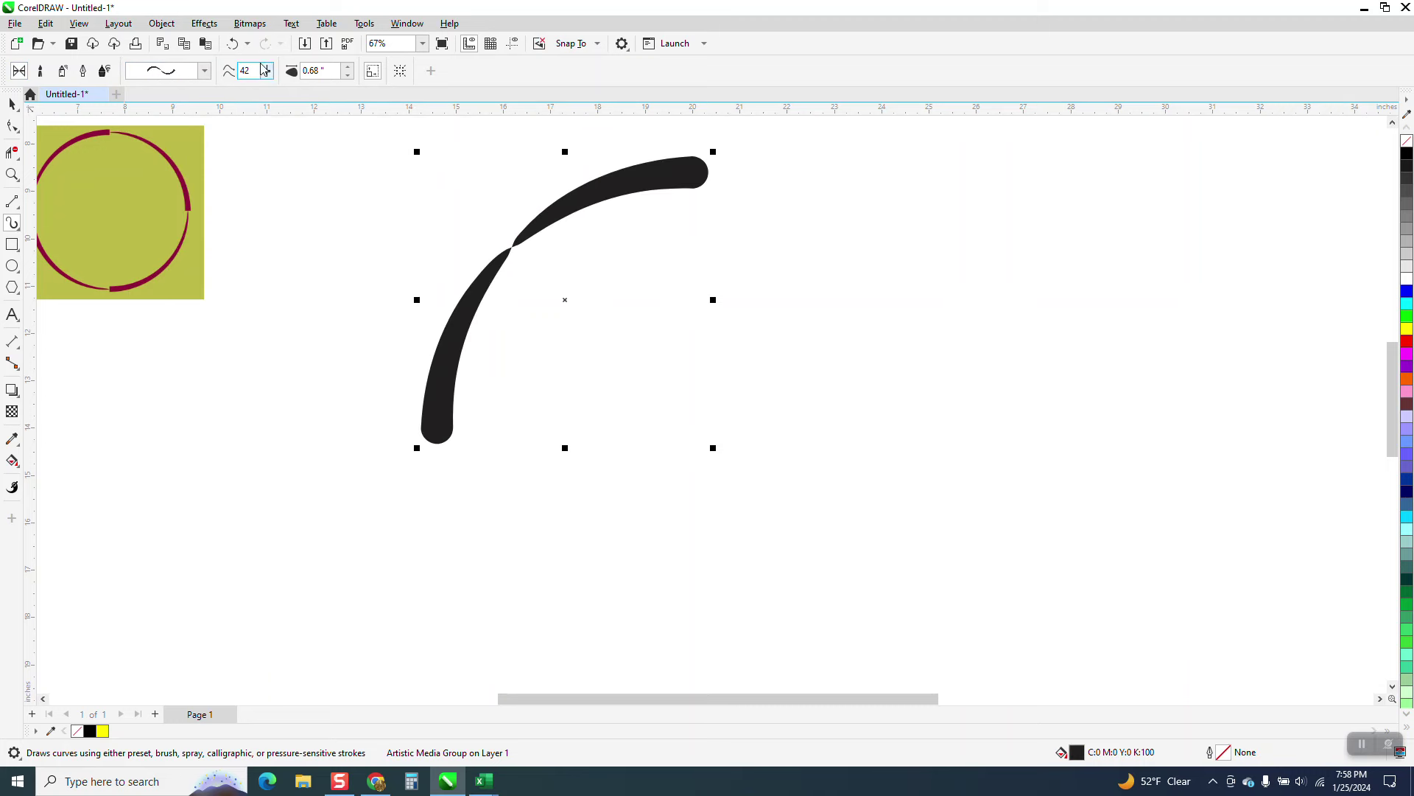
click(240, 46)
click(205, 71)
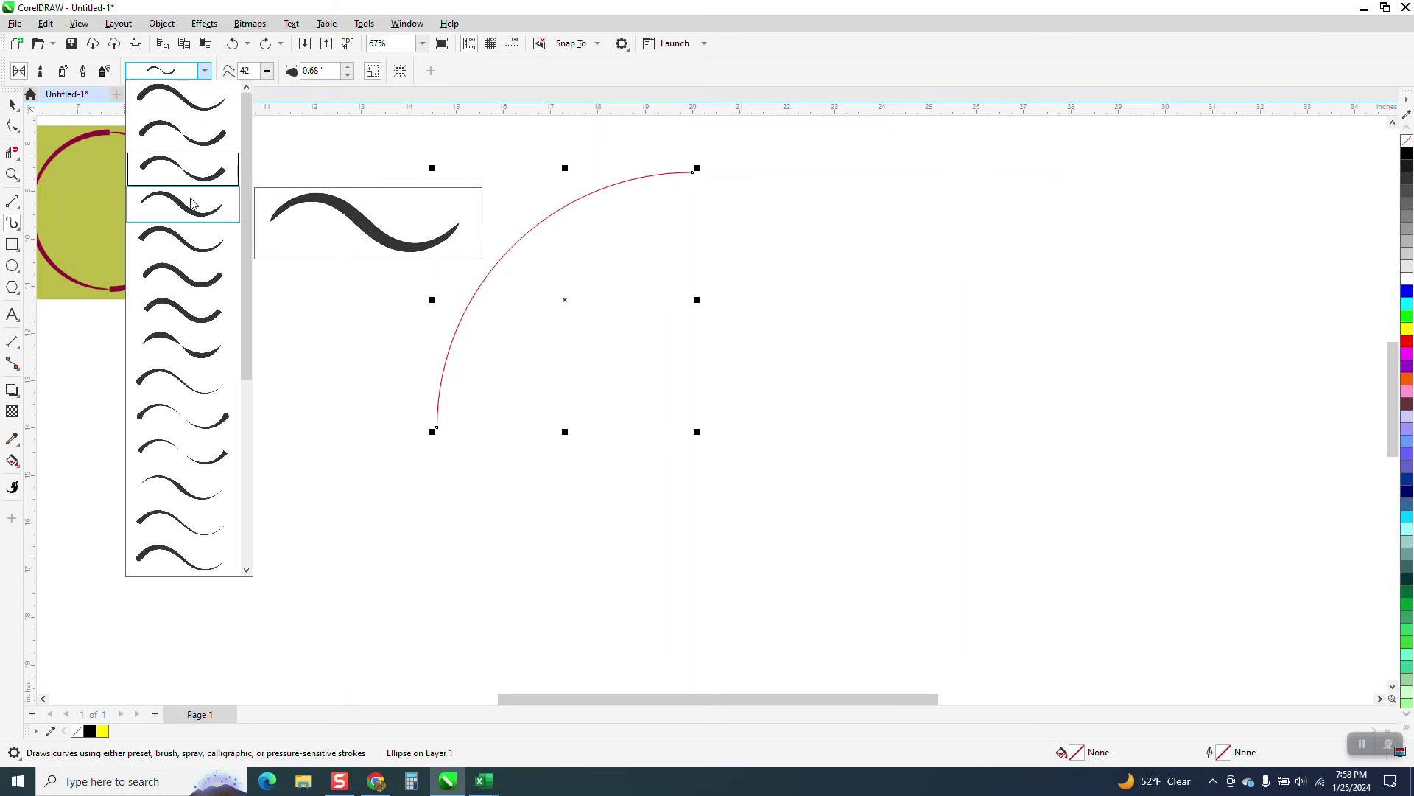
click(184, 242)
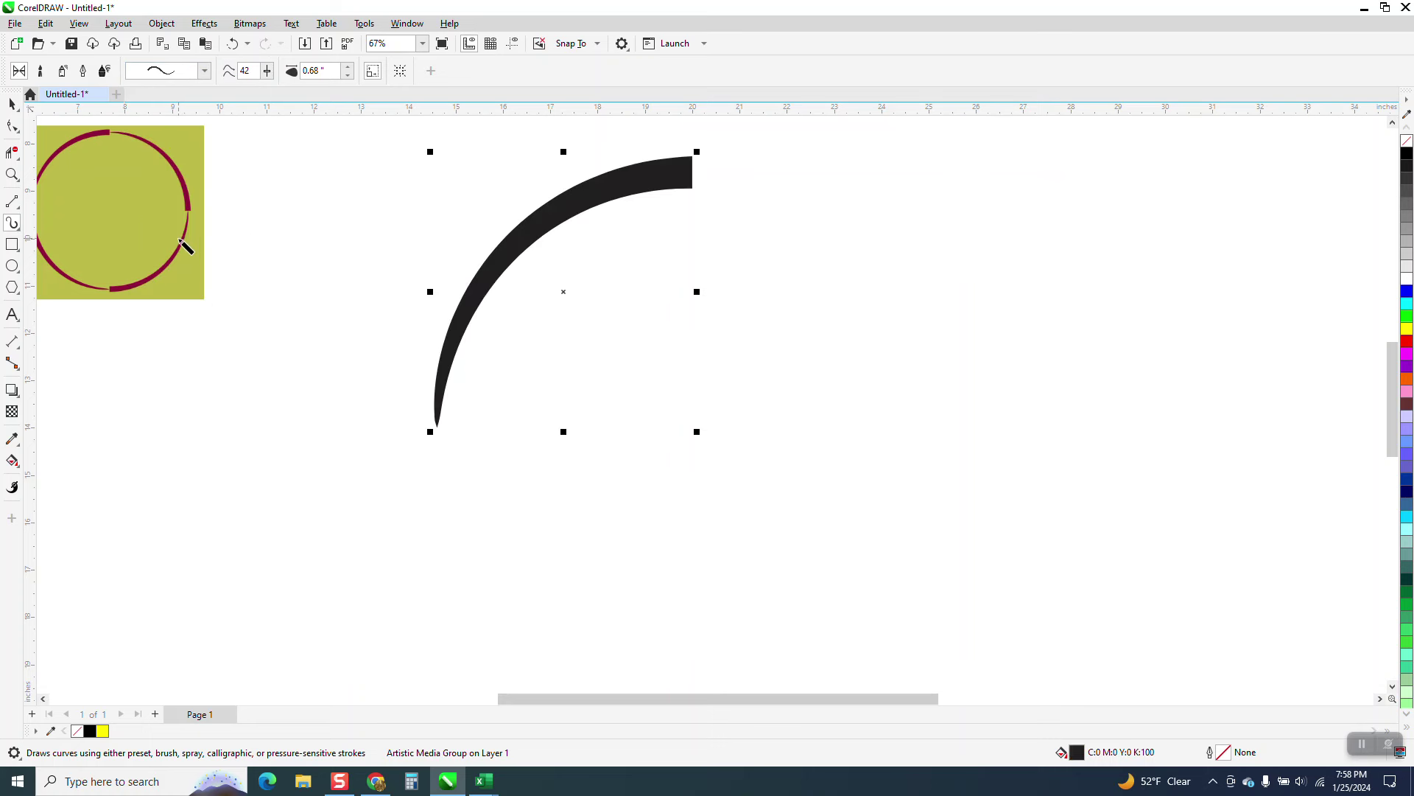
Step the tapered stroke's width down from 0.6 to 0.3 inch
click(351, 77)
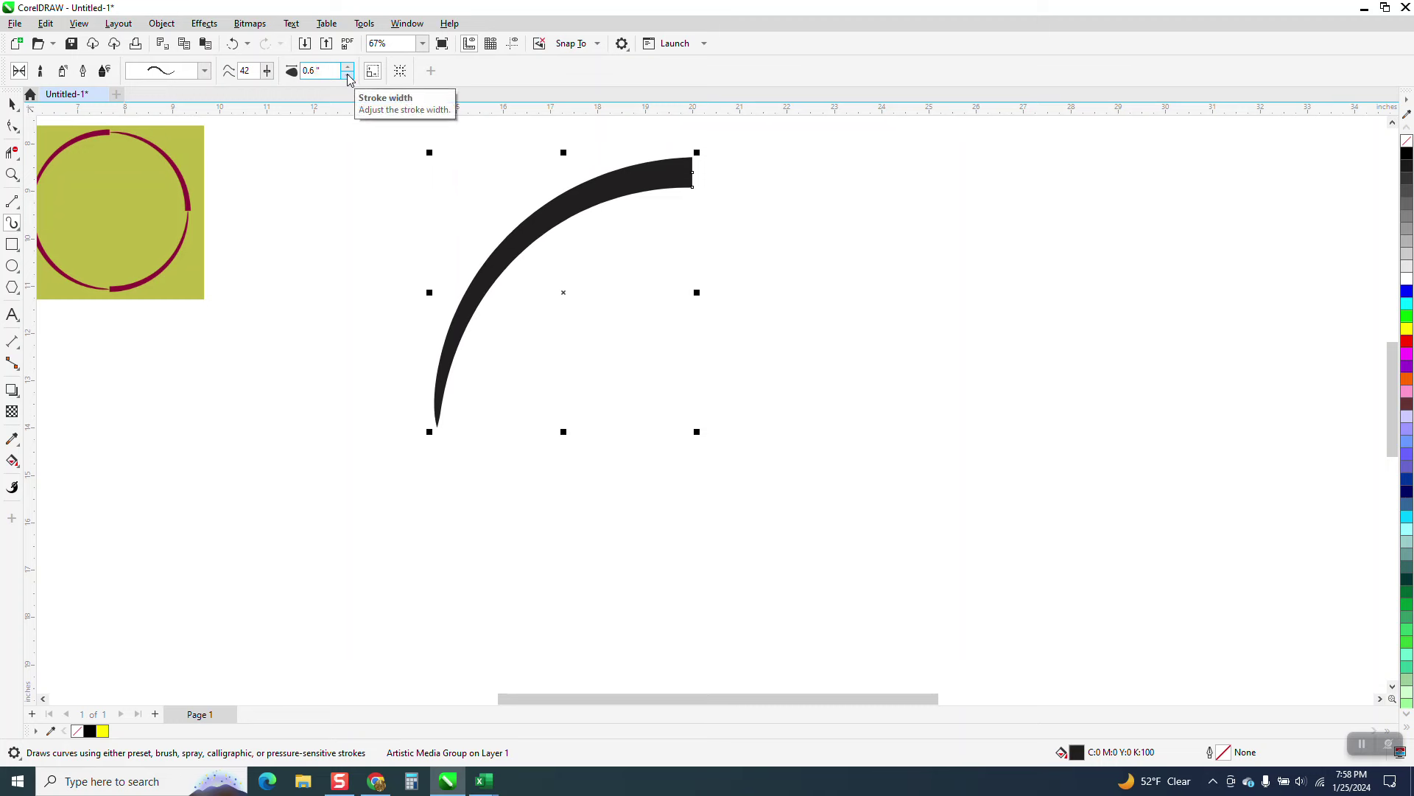
click(349, 75)
click(349, 75)
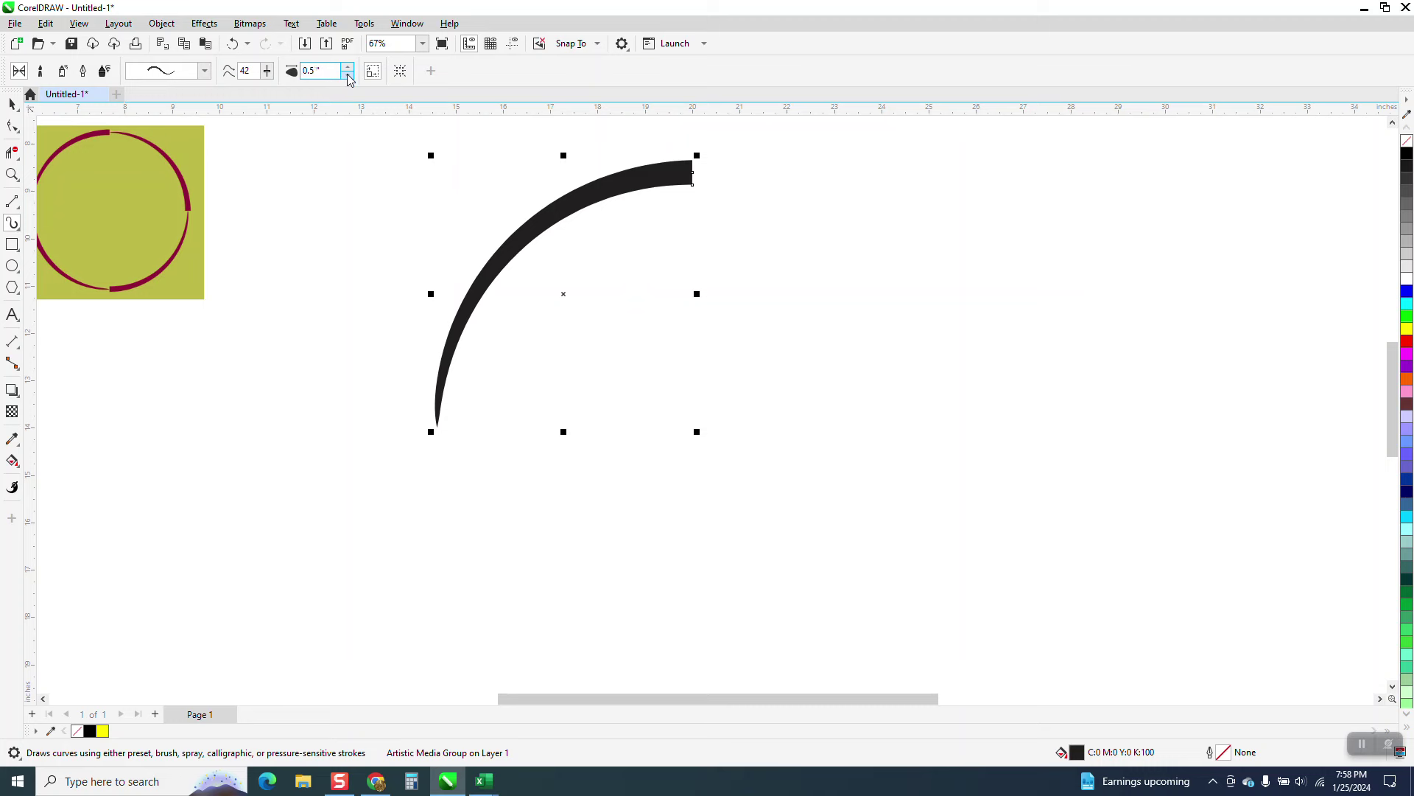
click(348, 75)
click(349, 75)
click(349, 75)
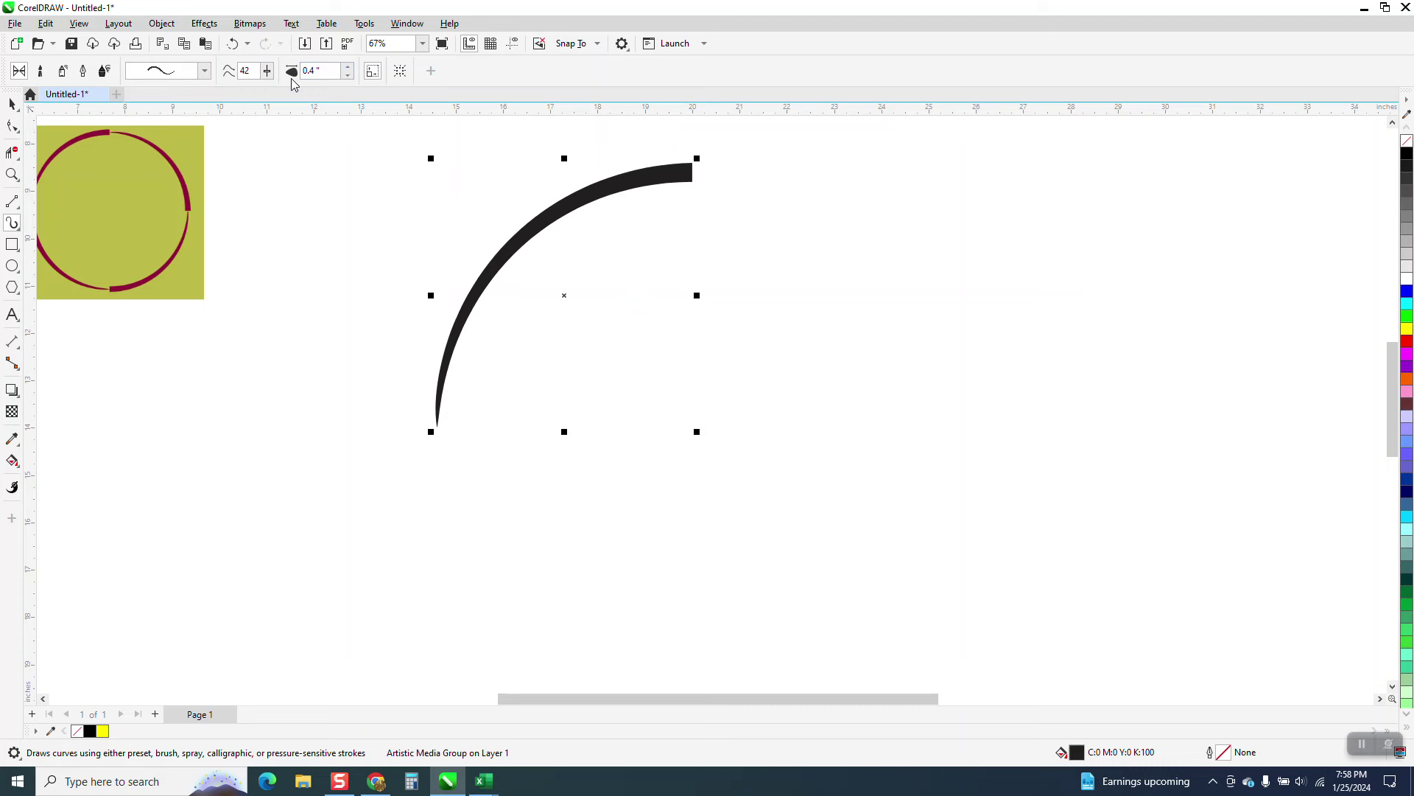
click(348, 75)
click(348, 76)
click(348, 75)
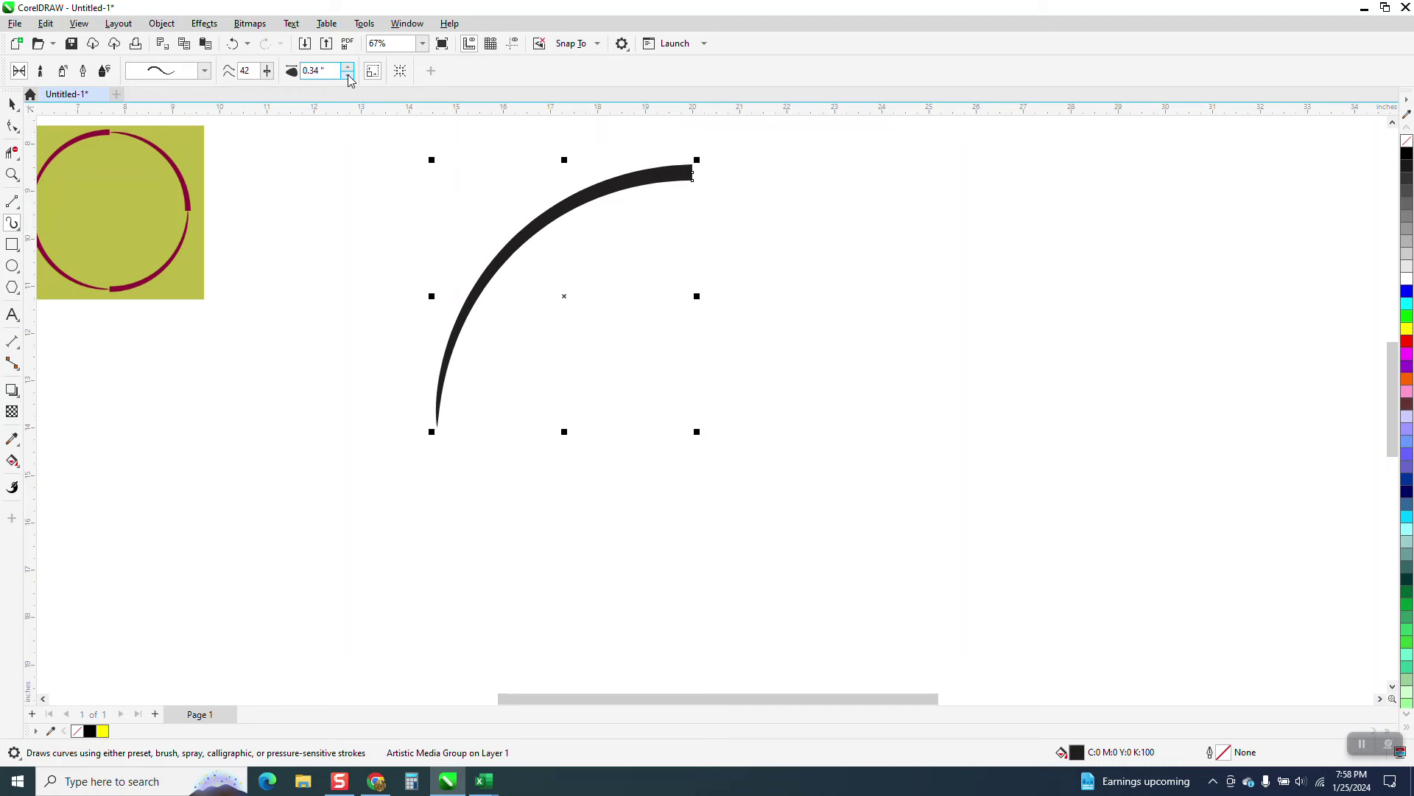
click(348, 75)
click(348, 75)
click(12, 104)
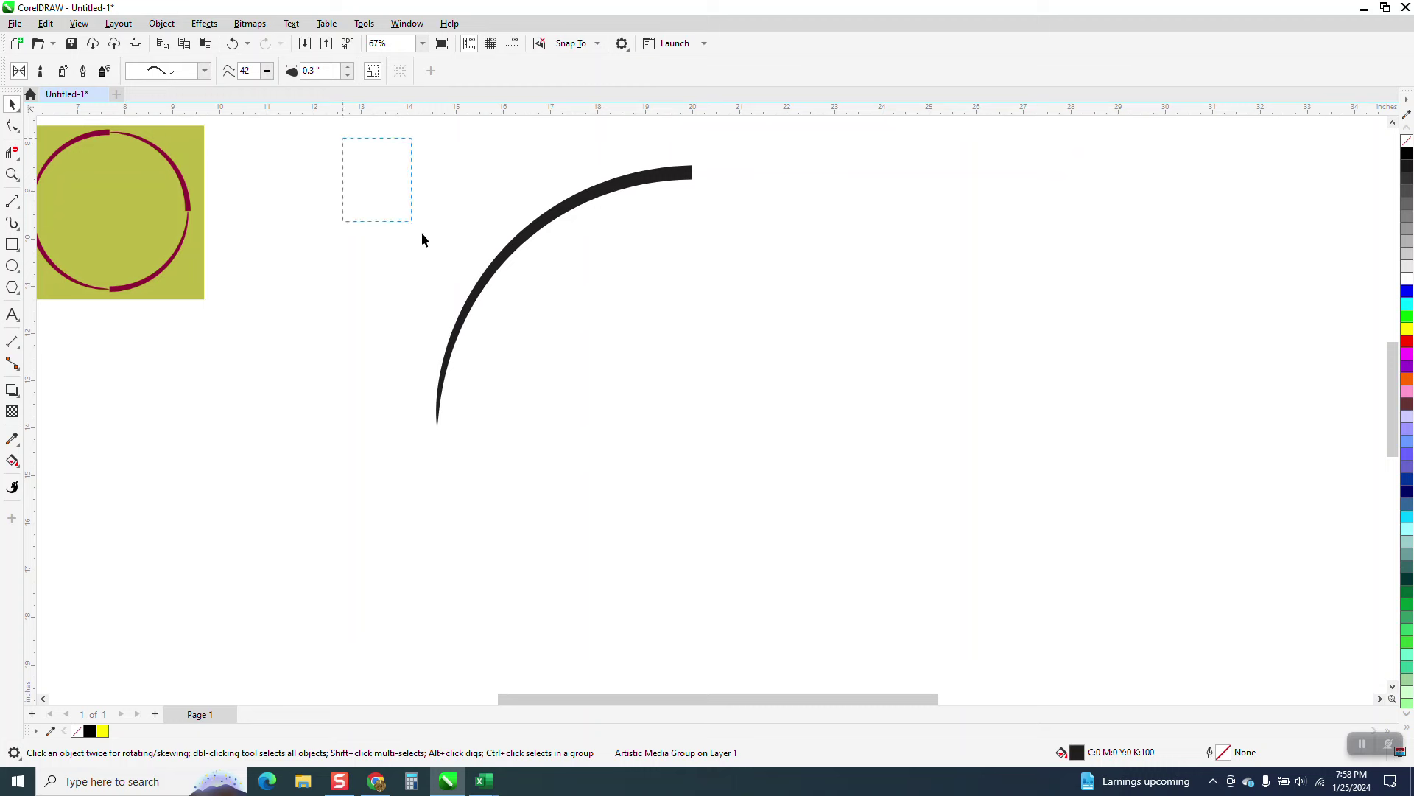
Break the Artistic Media group apart and nudge the ellipse path down
drag(422, 239, 931, 520)
click(161, 23)
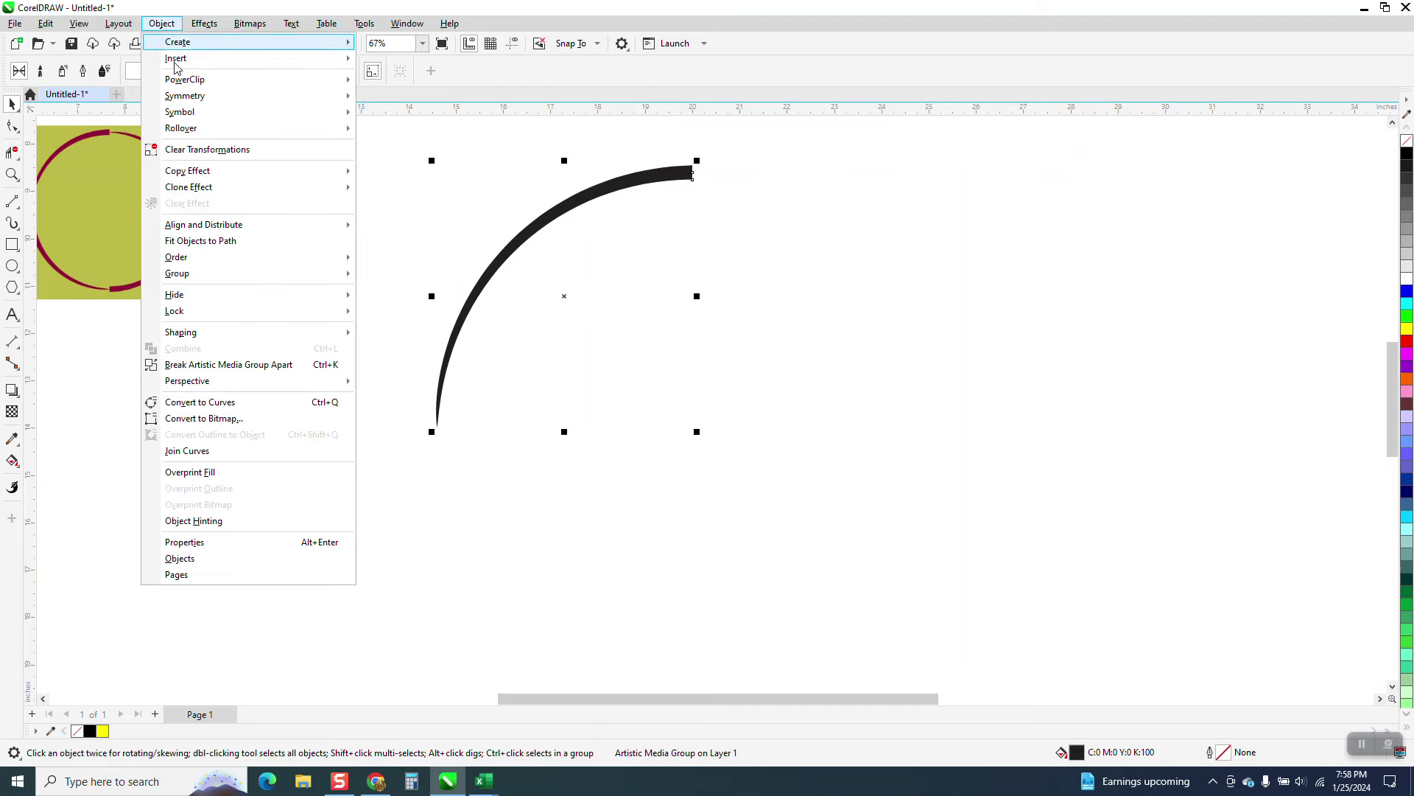
click(282, 364)
click(470, 268)
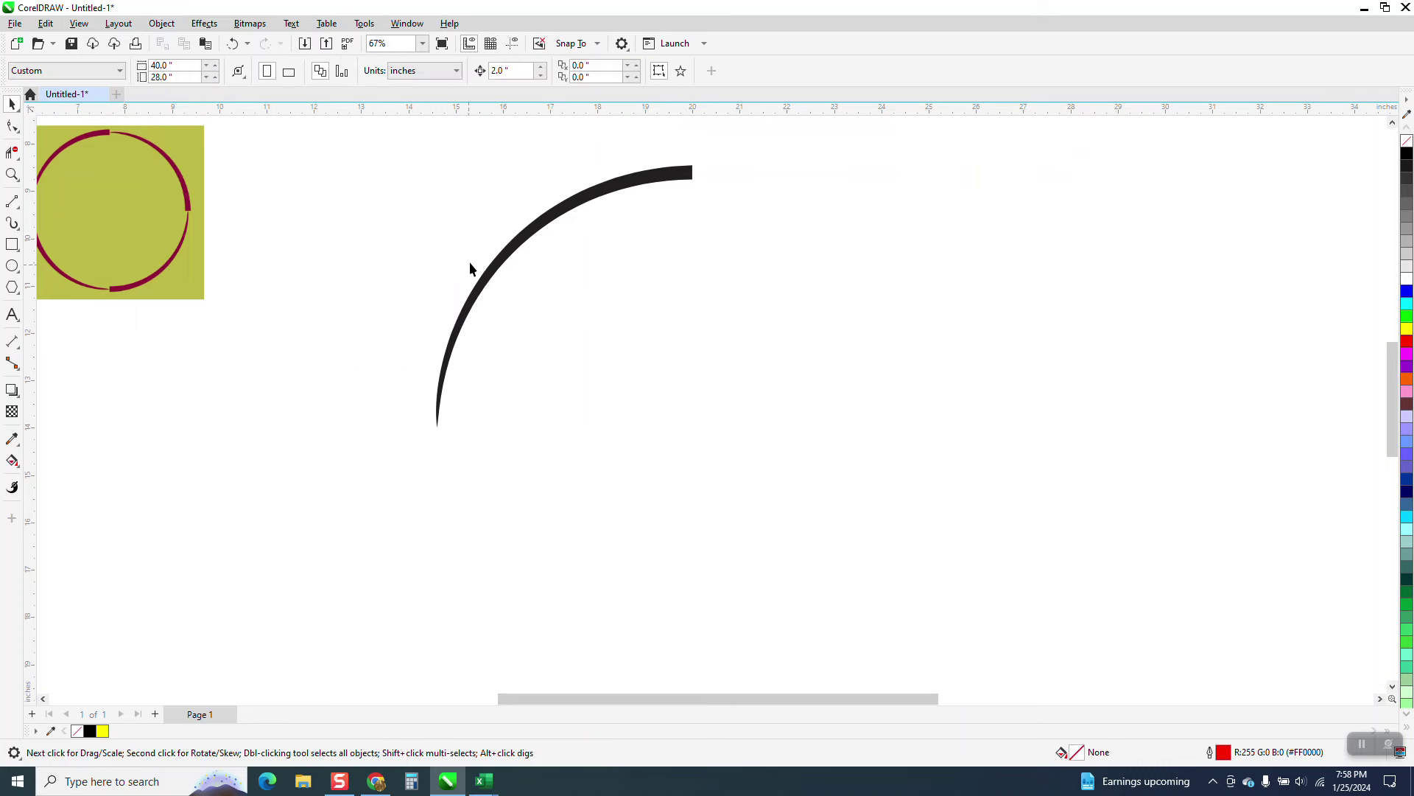
click(560, 218)
key(shift+Down)
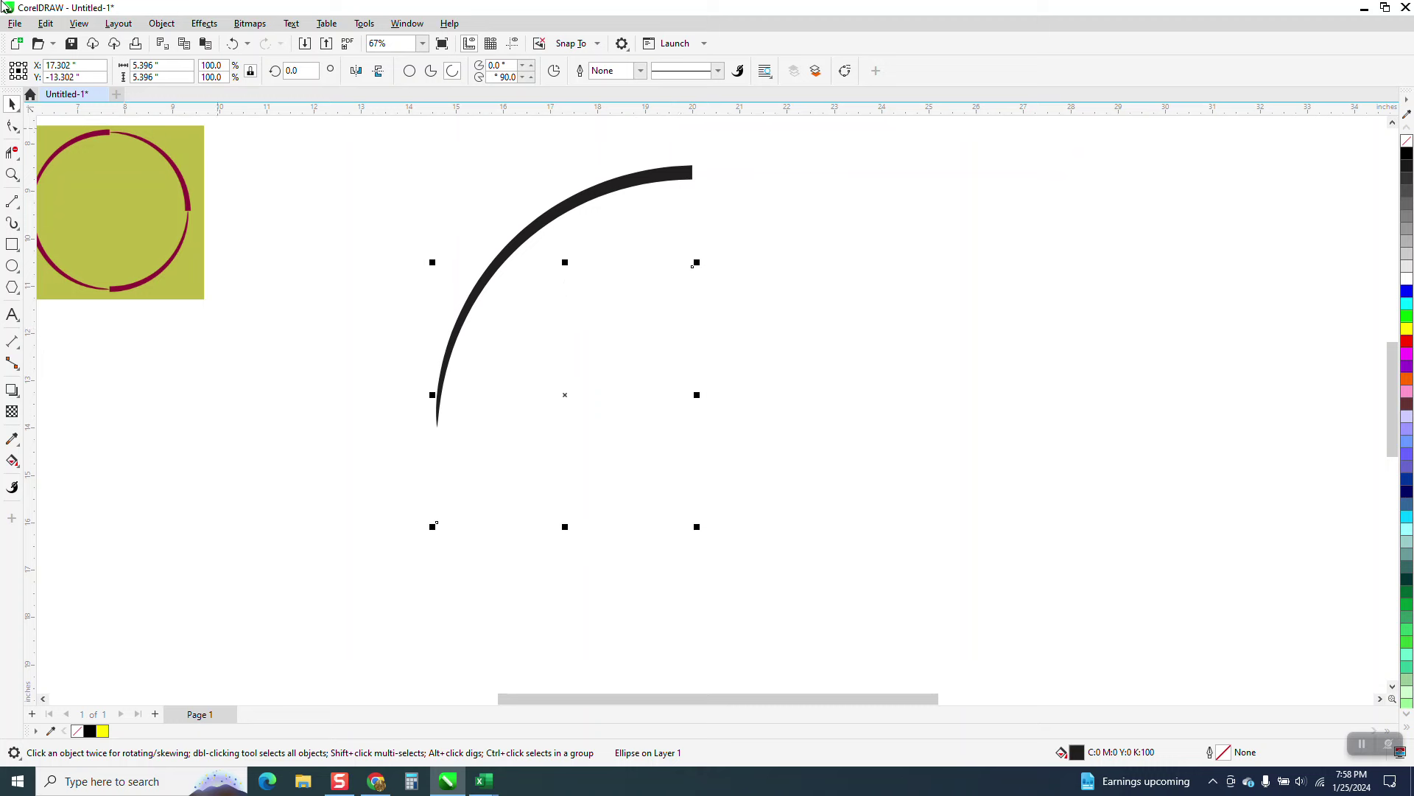
Check the separated objects in Wireframe view, return to Enhanced, and reselect the arc
click(79, 22)
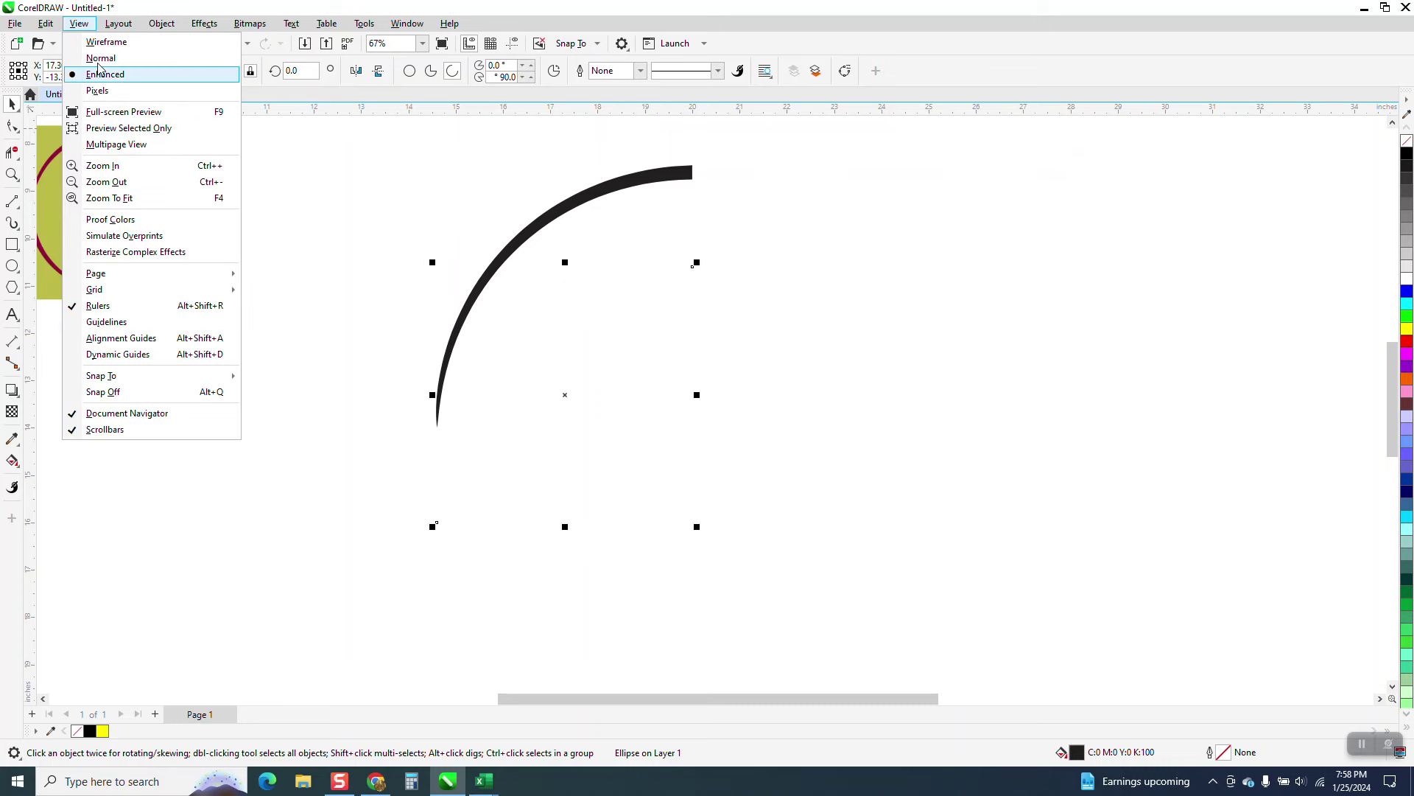
click(101, 43)
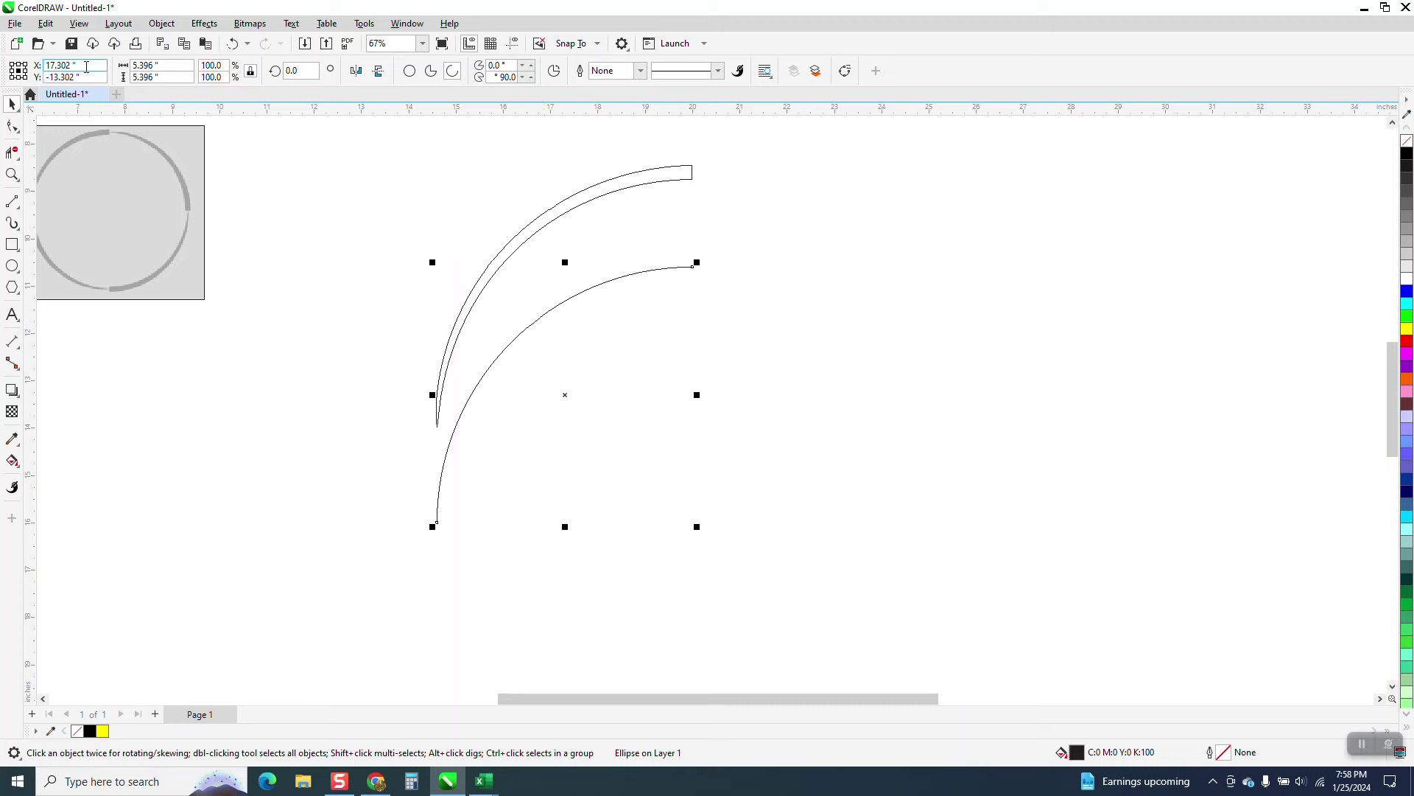
click(79, 23)
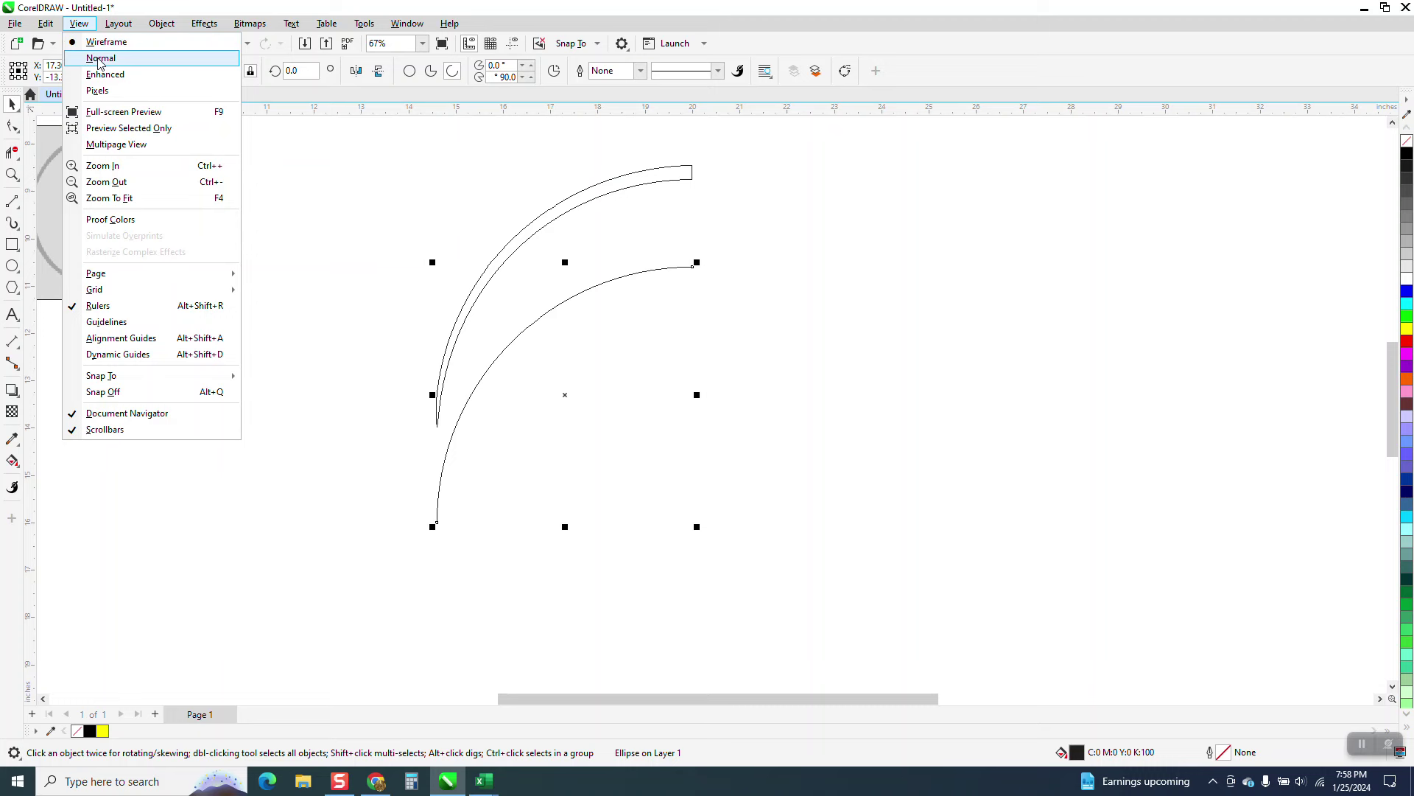
click(102, 74)
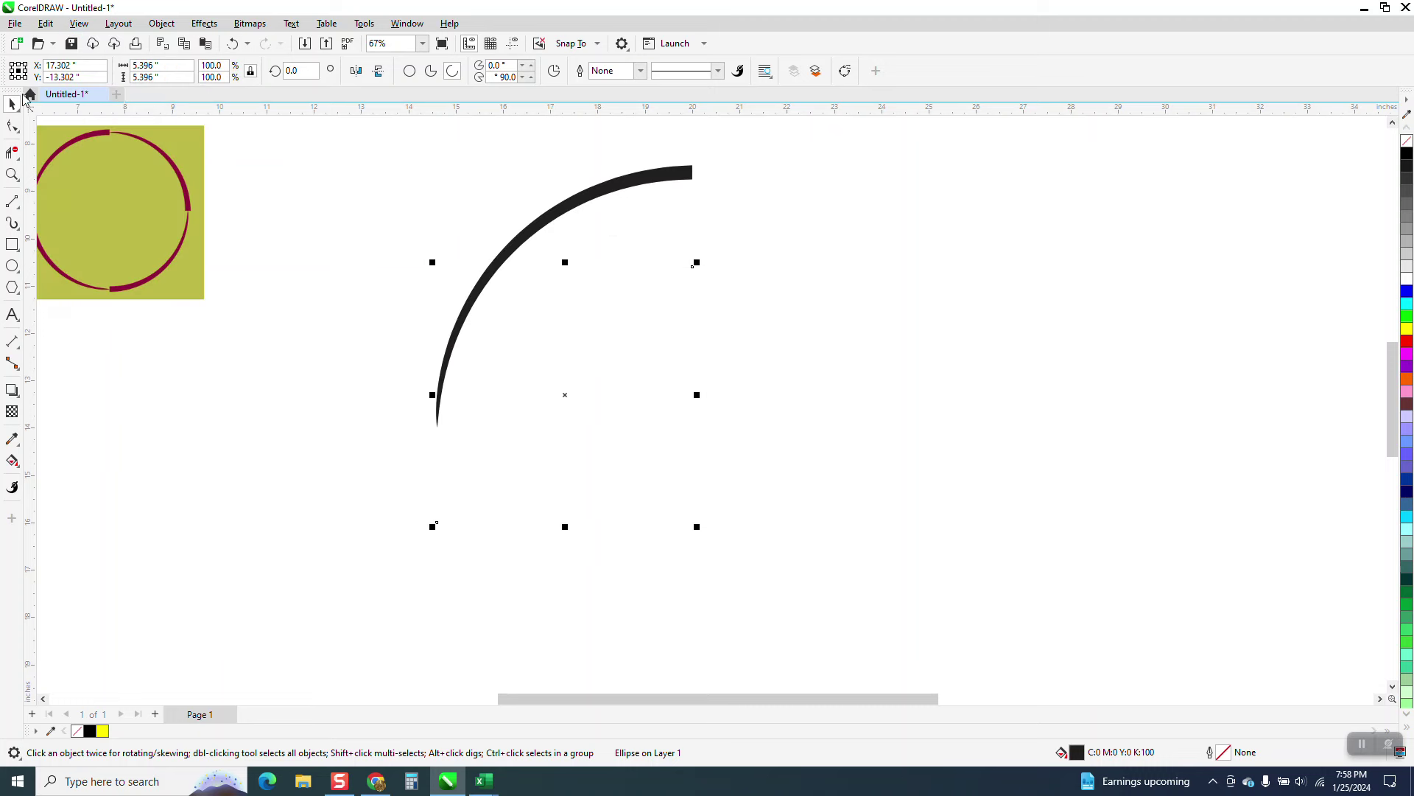
click(653, 381)
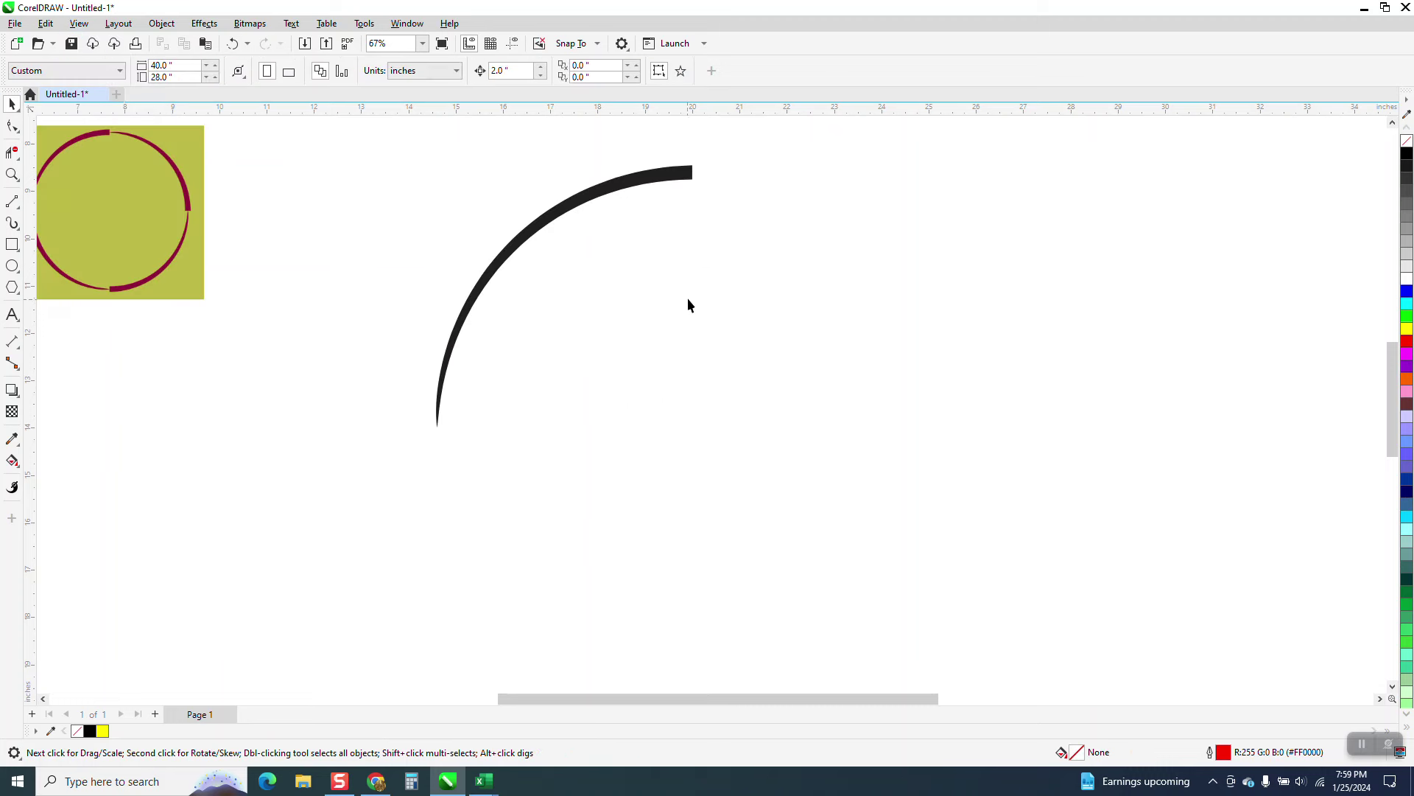
drag(751, 269, 391, 551)
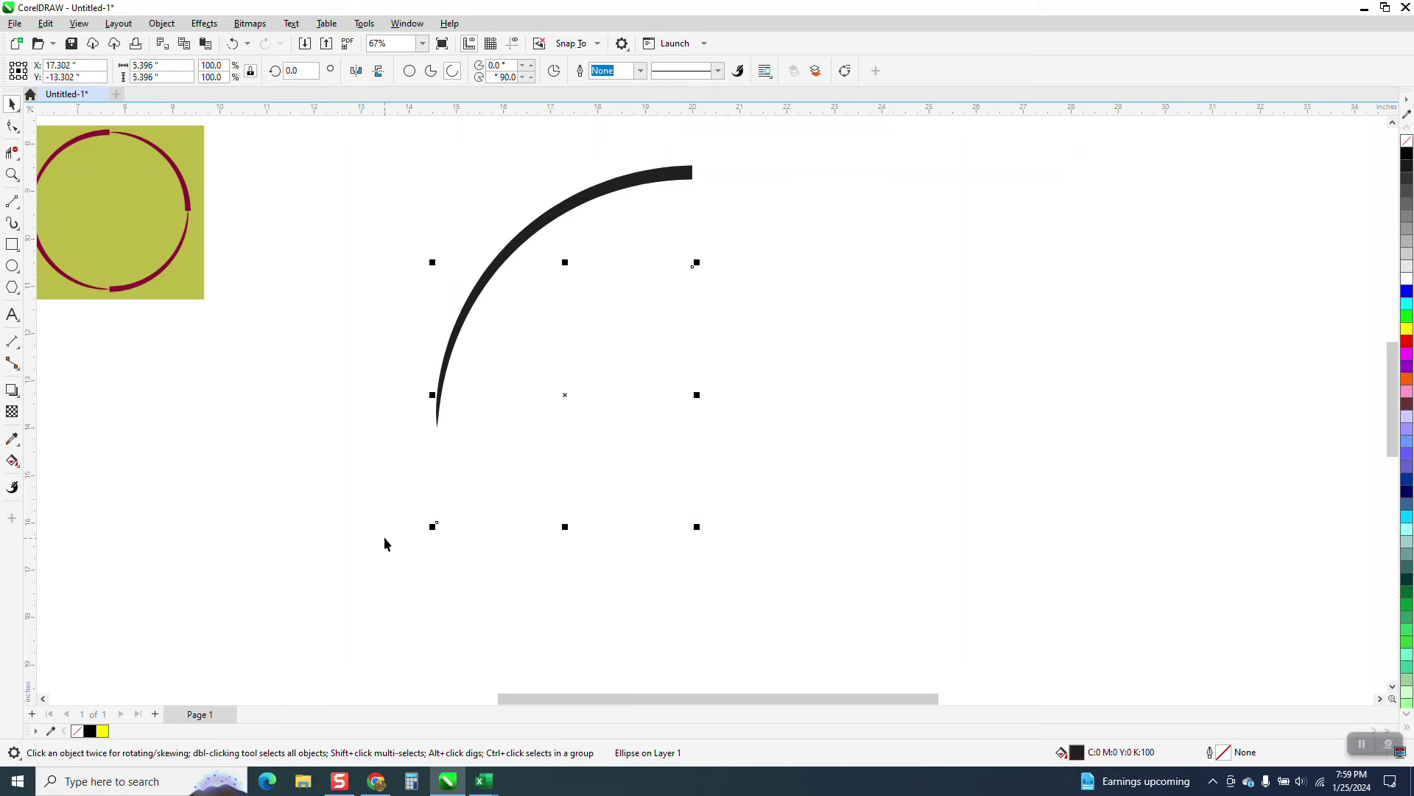
click(382, 536)
click(521, 239)
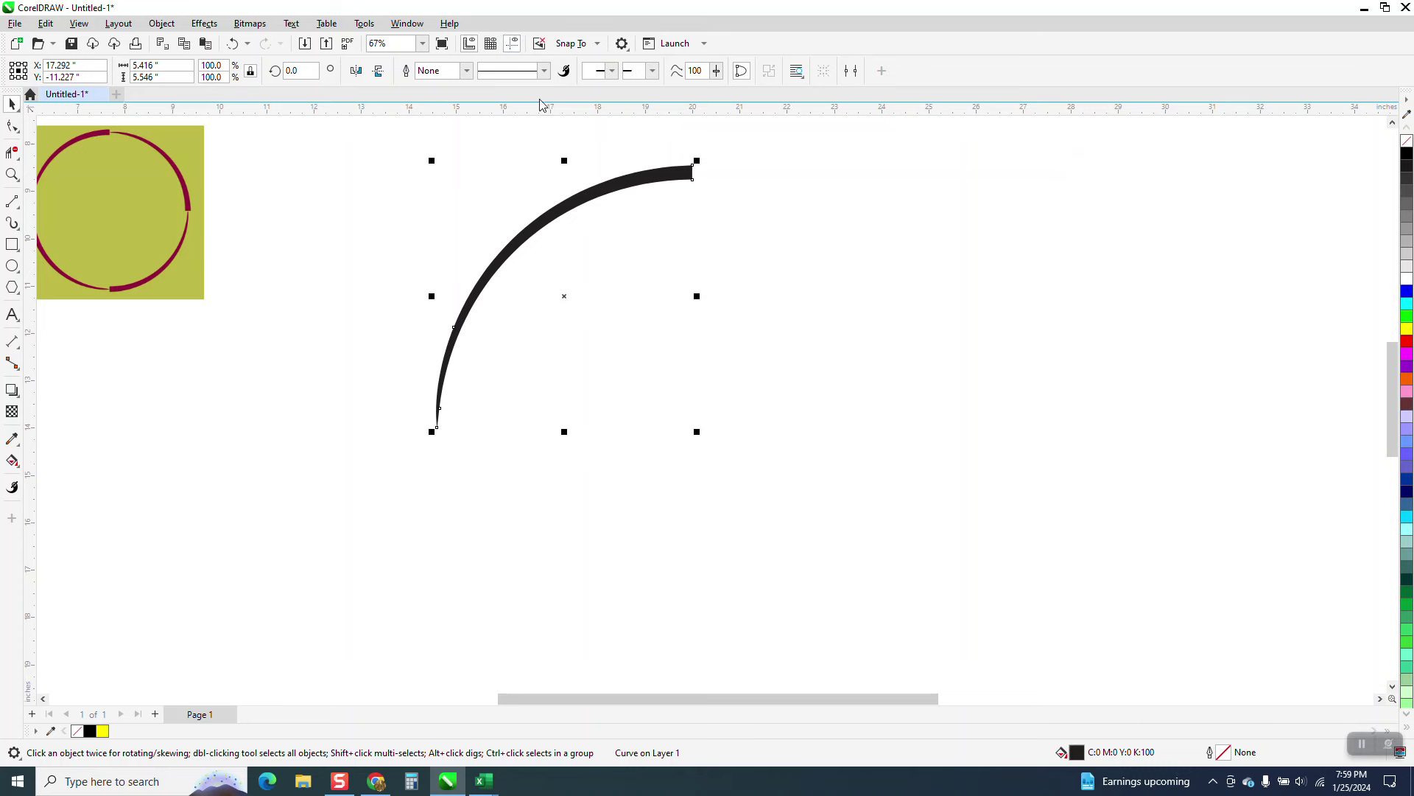
Place guidelines at Y -14.0" and X 20.0" through the arc's ends, then set it to rotate
drag(548, 121, 554, 143)
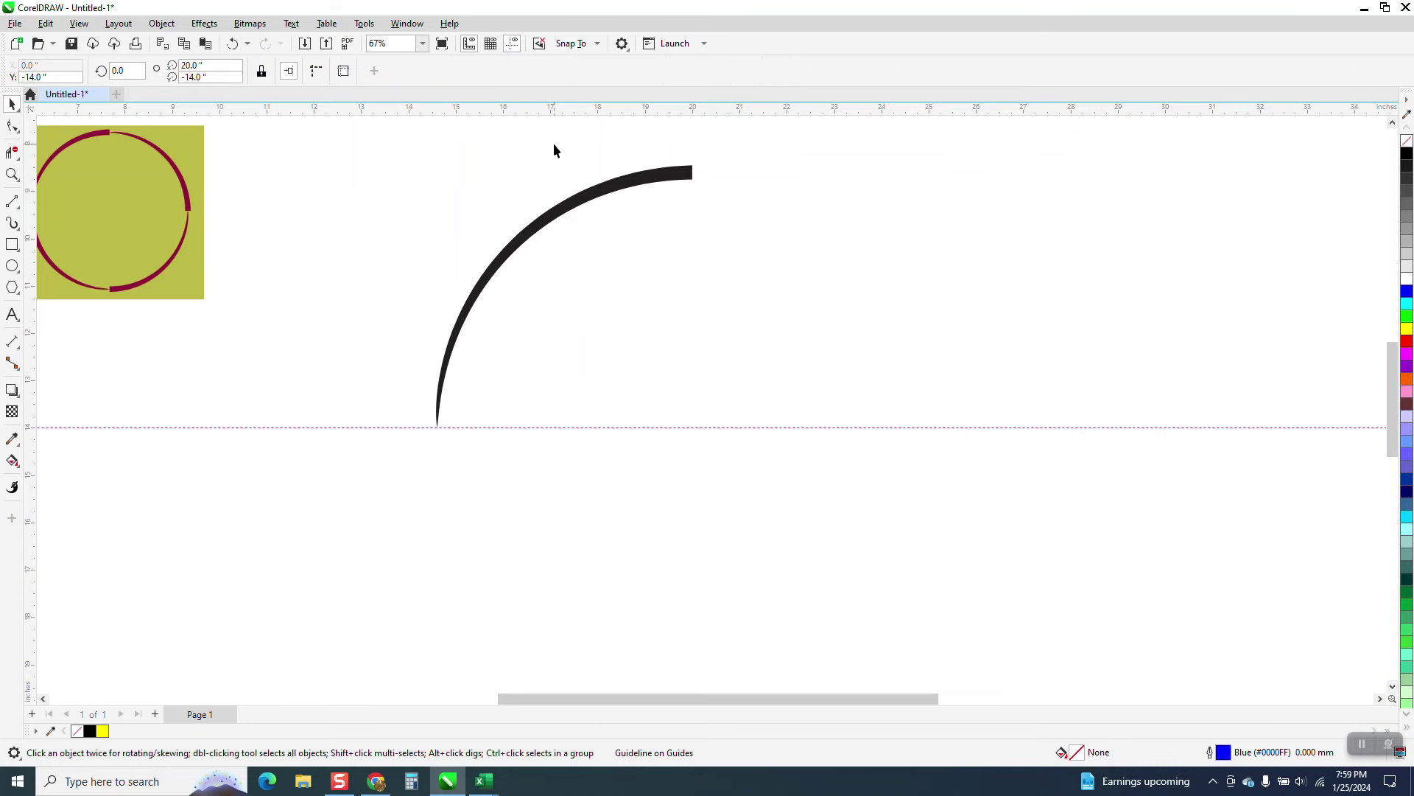
drag(234, 271, 266, 280)
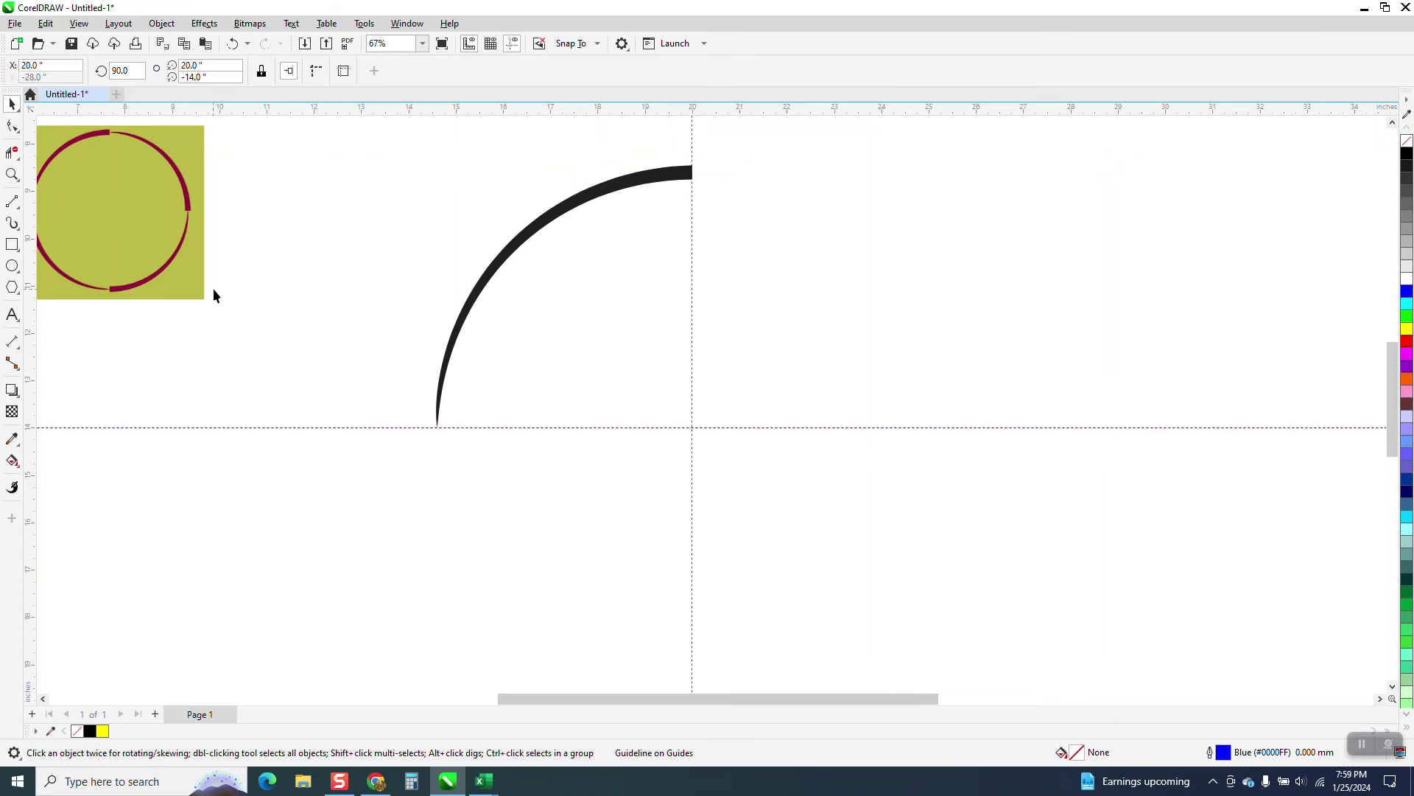
scroll(215, 291, down, 1)
click(451, 254)
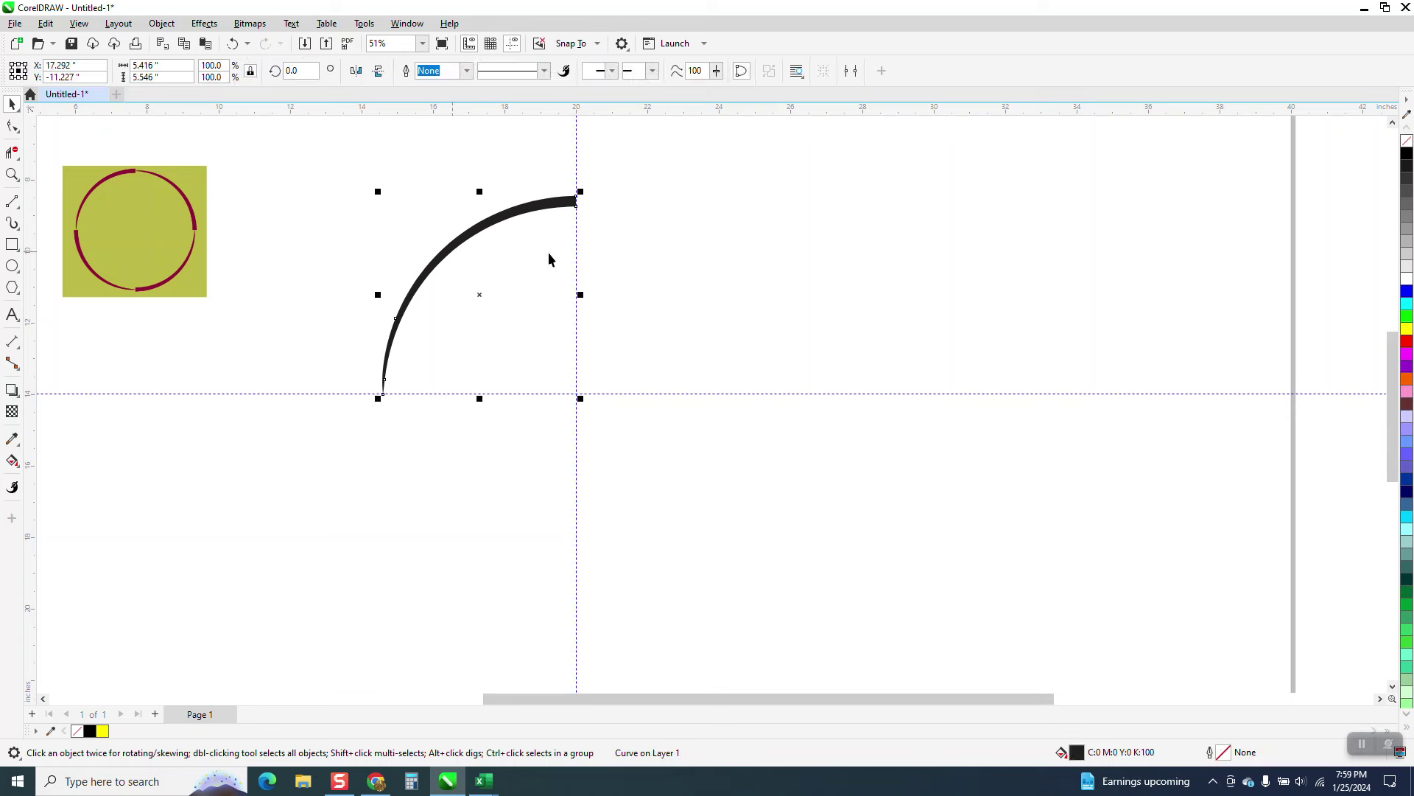
click(478, 302)
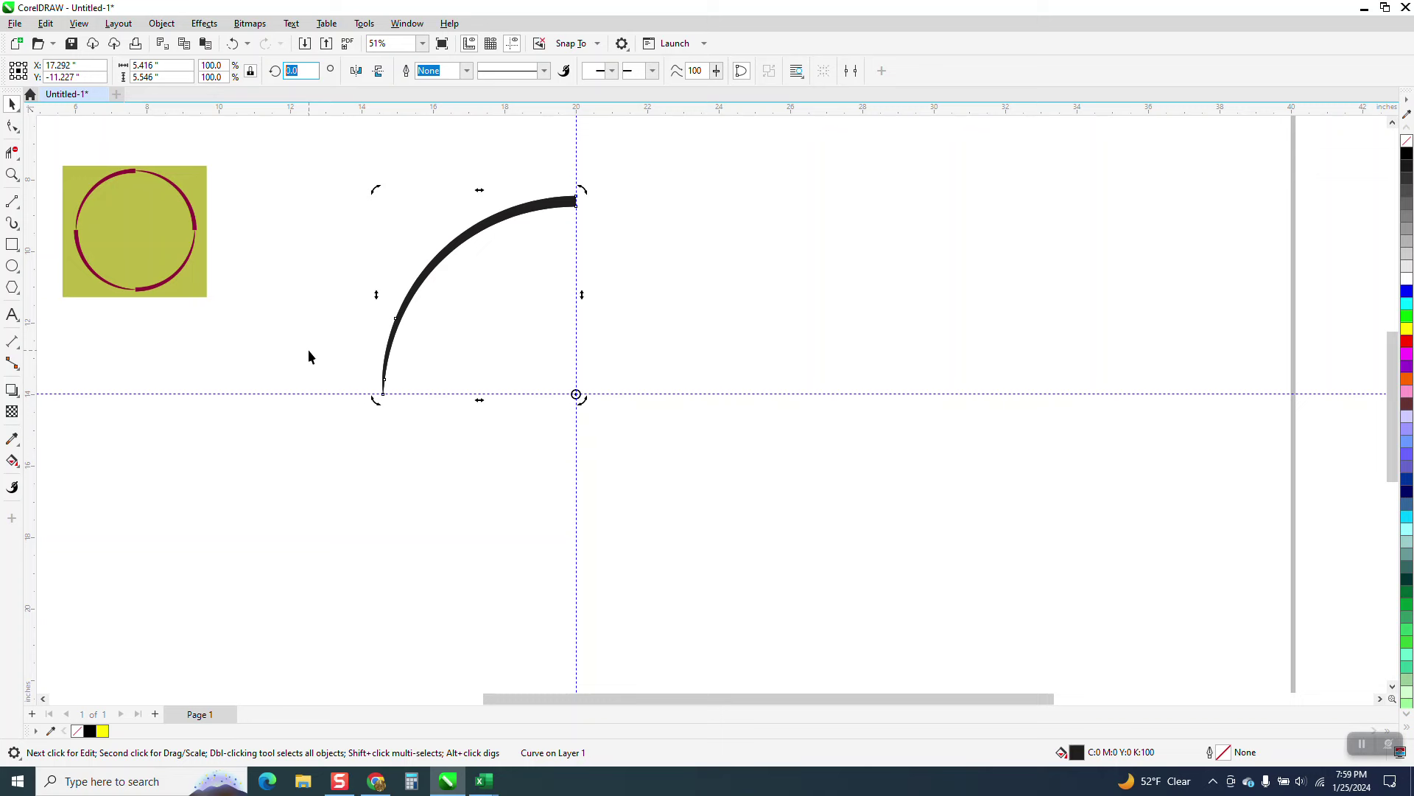
Rotate a copy of the arc 90° about the guide crossing, repeating until four arcs form
key(Return)
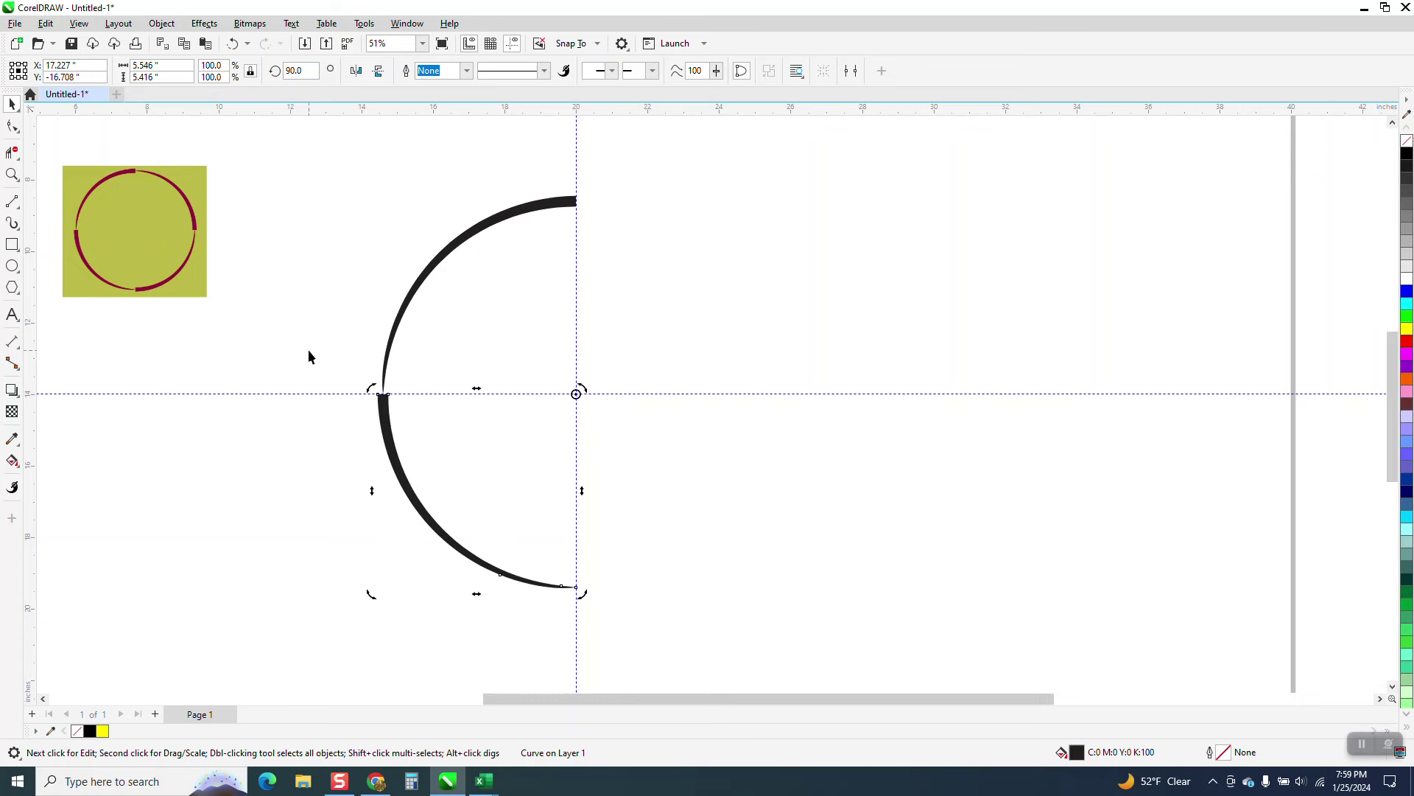
key(ctrl+r)
key(ctrl+r)
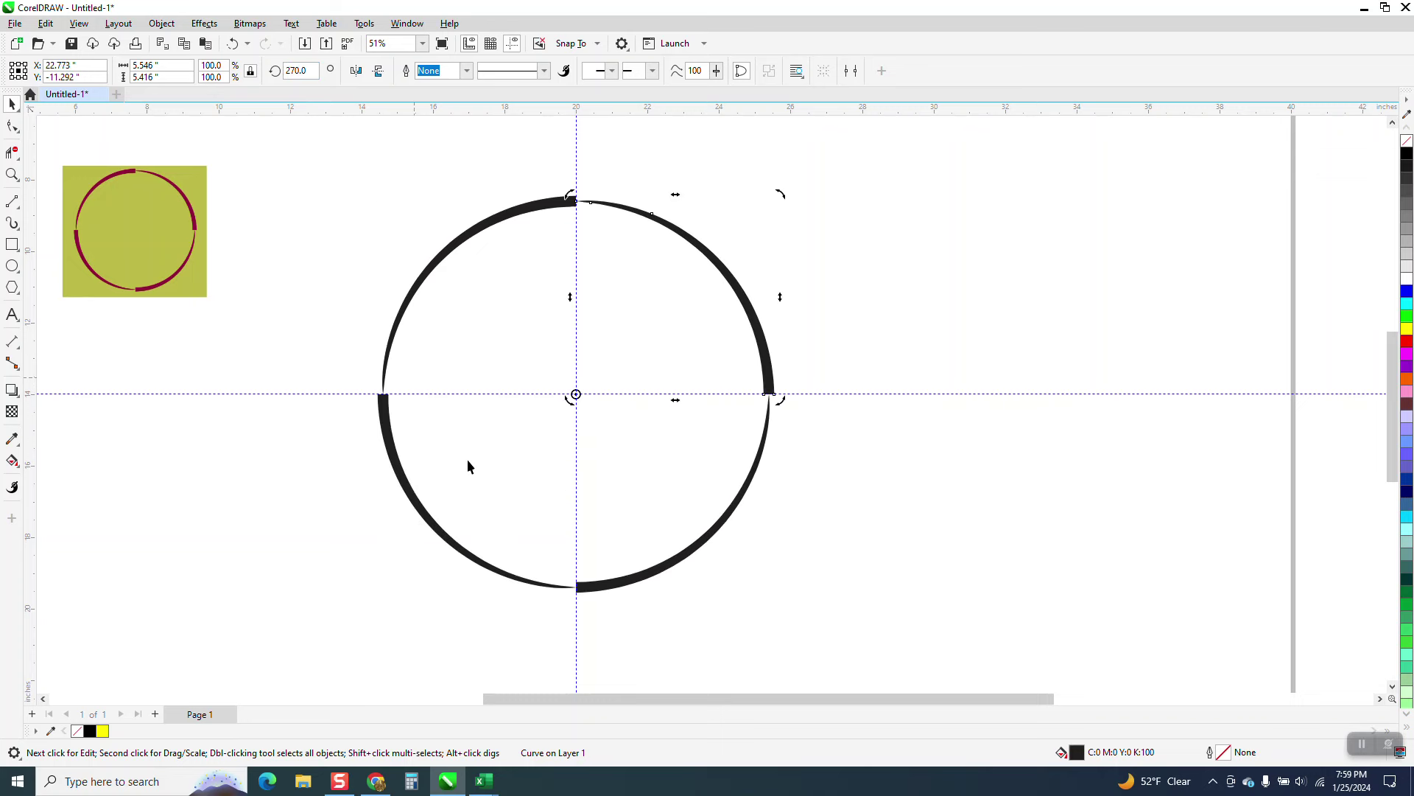
scroll(469, 449, down, 1)
Scale the 130.png reference to 139.8% and place it left of the black ring
click(299, 209)
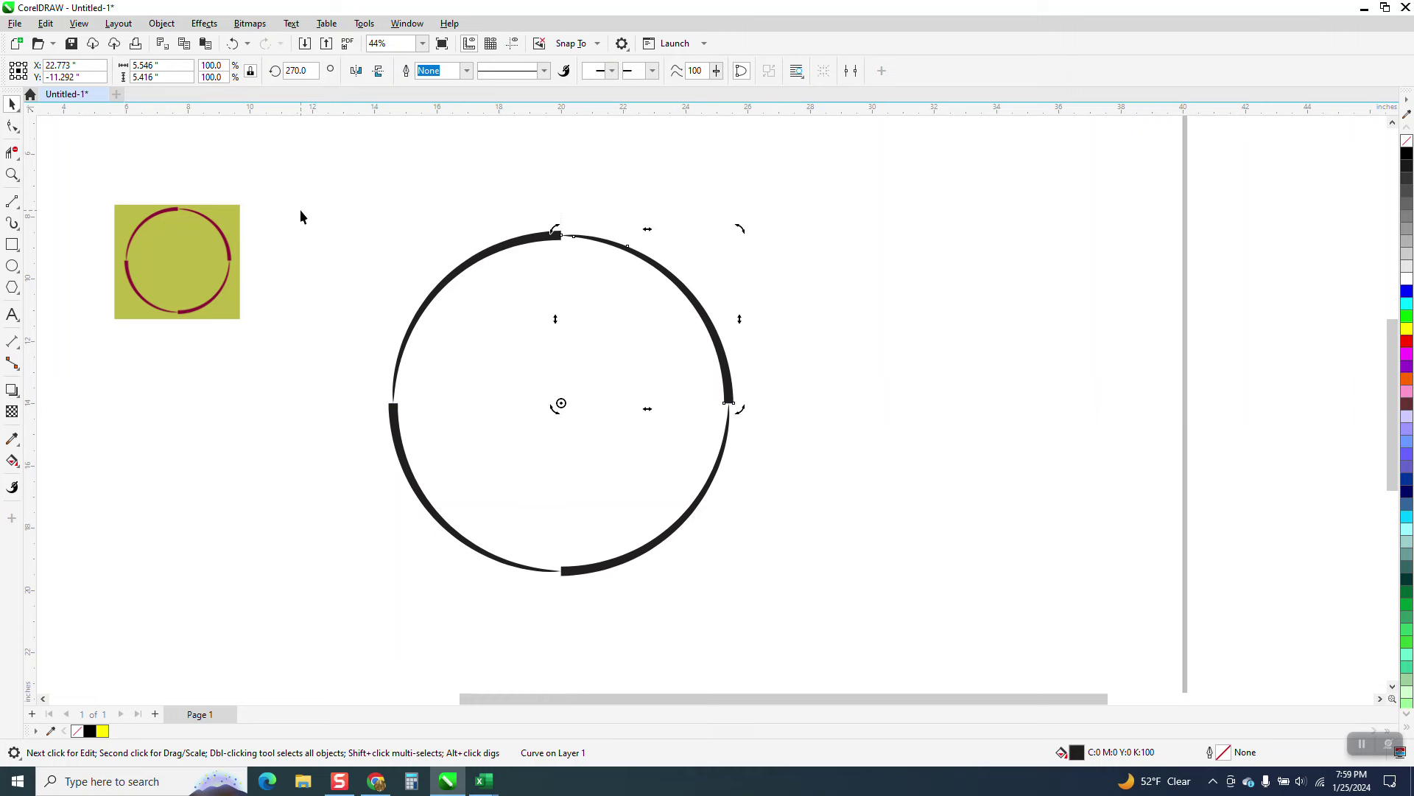
drag(235, 241, 212, 210)
drag(246, 315, 347, 578)
drag(278, 363, 282, 423)
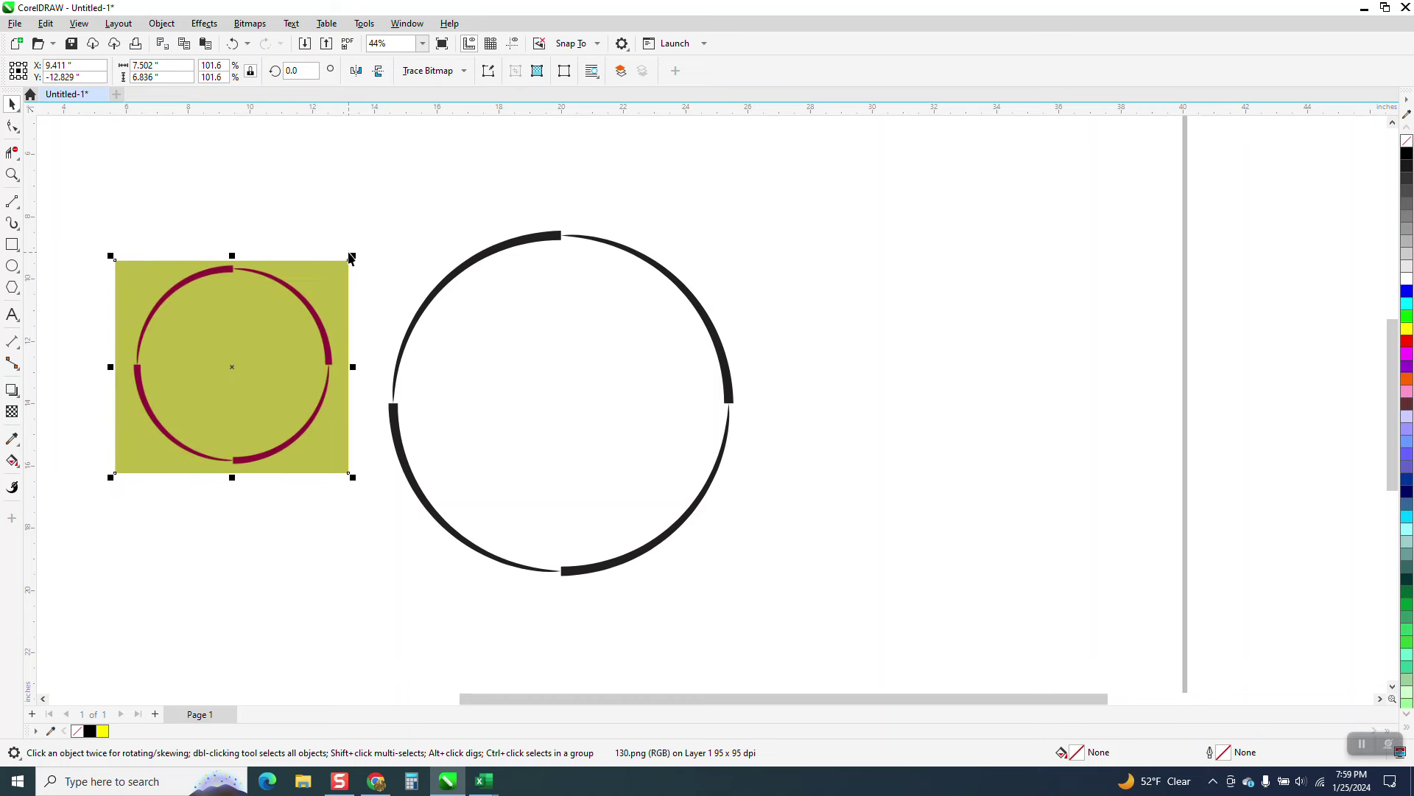
drag(351, 255, 441, 138)
drag(371, 289, 219, 378)
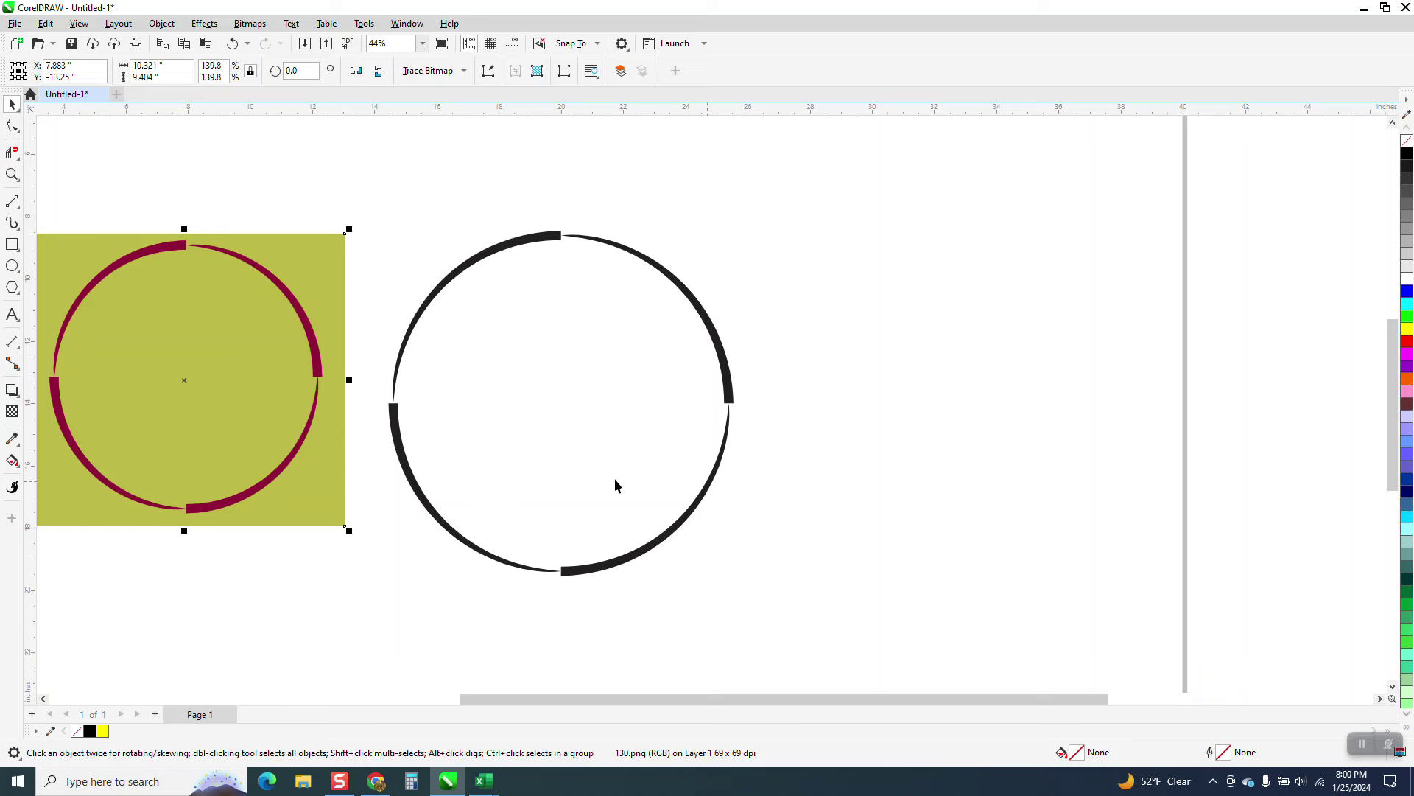
click(12, 245)
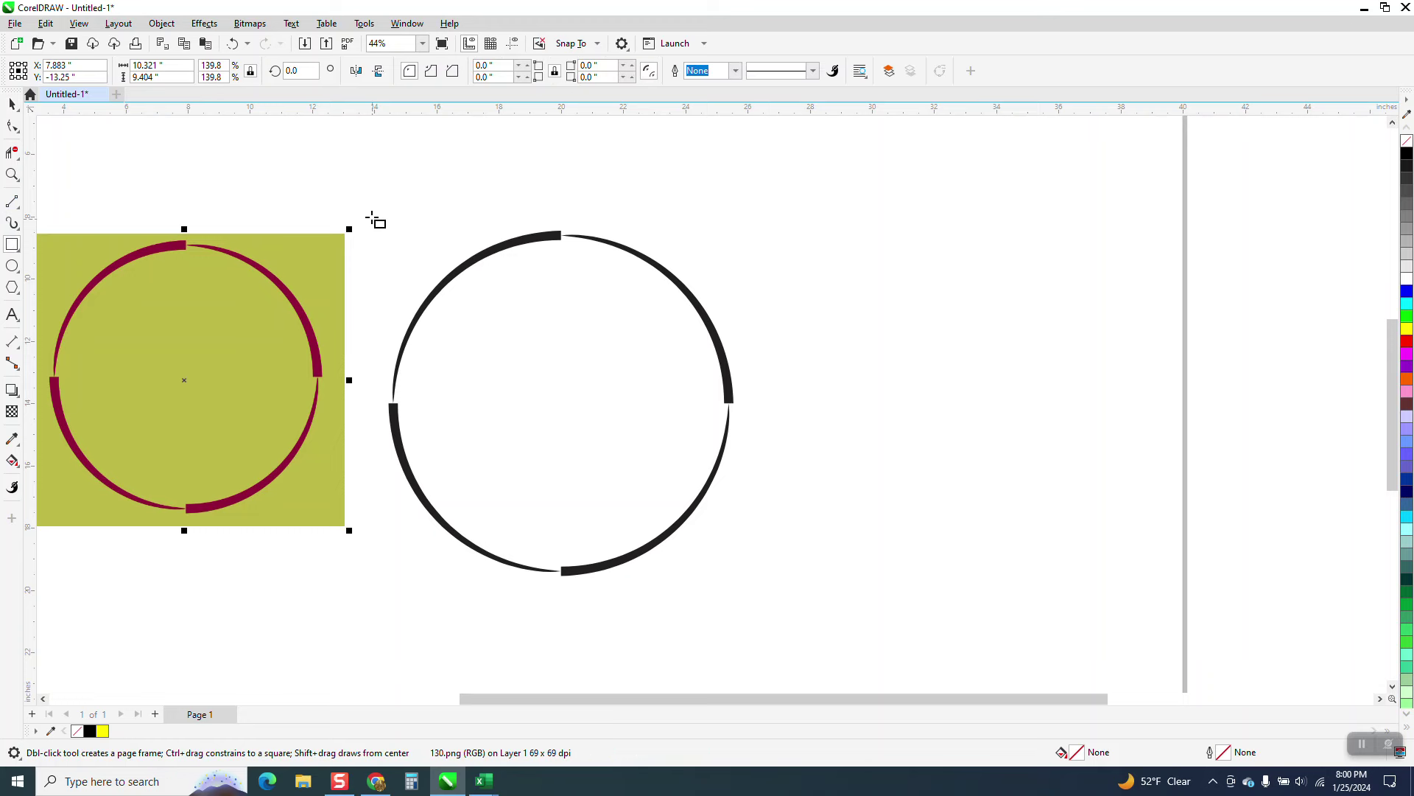
Draw a 12.529-inch square and nudge it to the right of the black ring
drag(371, 215, 760, 602)
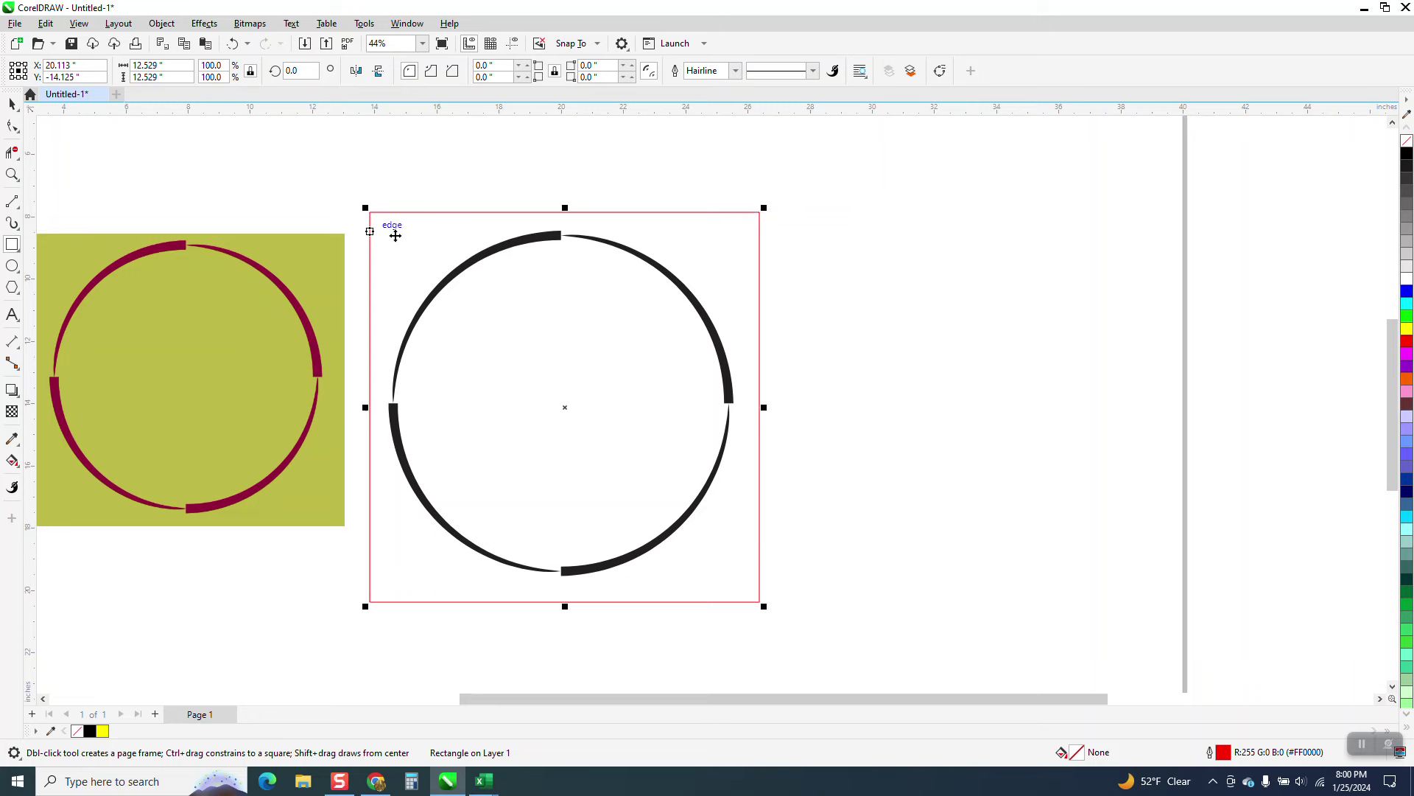
key(space)
key(space)
key(space)
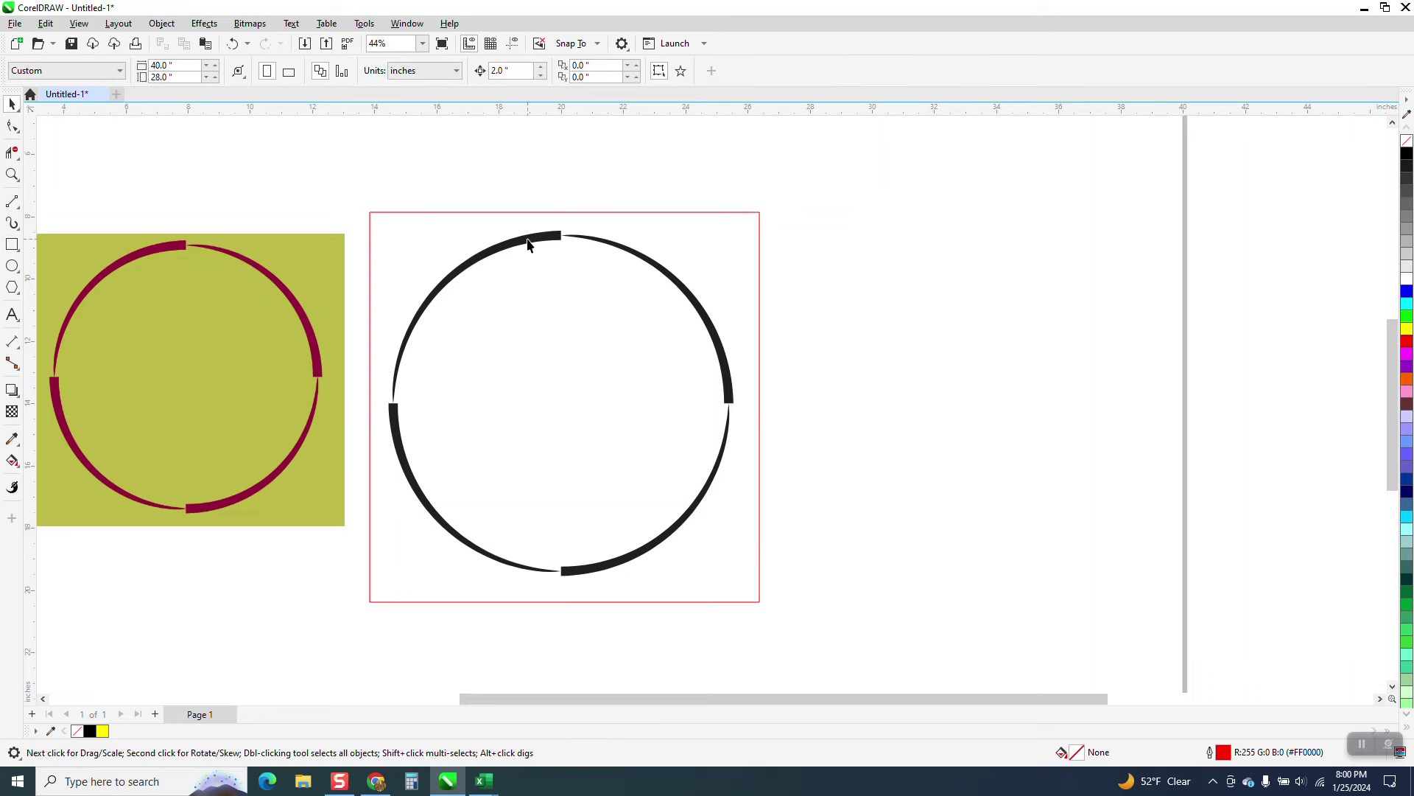
click(555, 162)
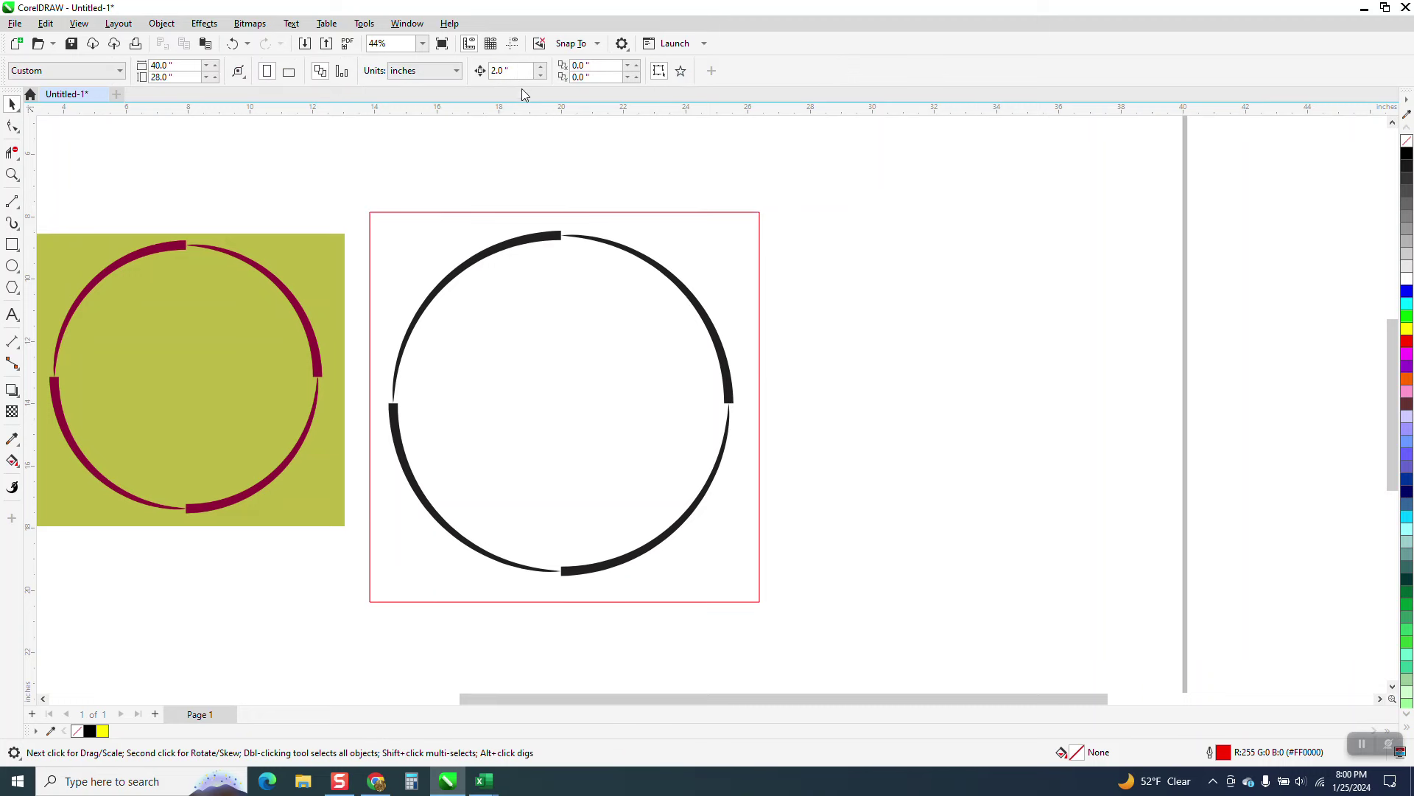
click(519, 214)
click(510, 178)
key(Return)
click(758, 303)
key(Right)
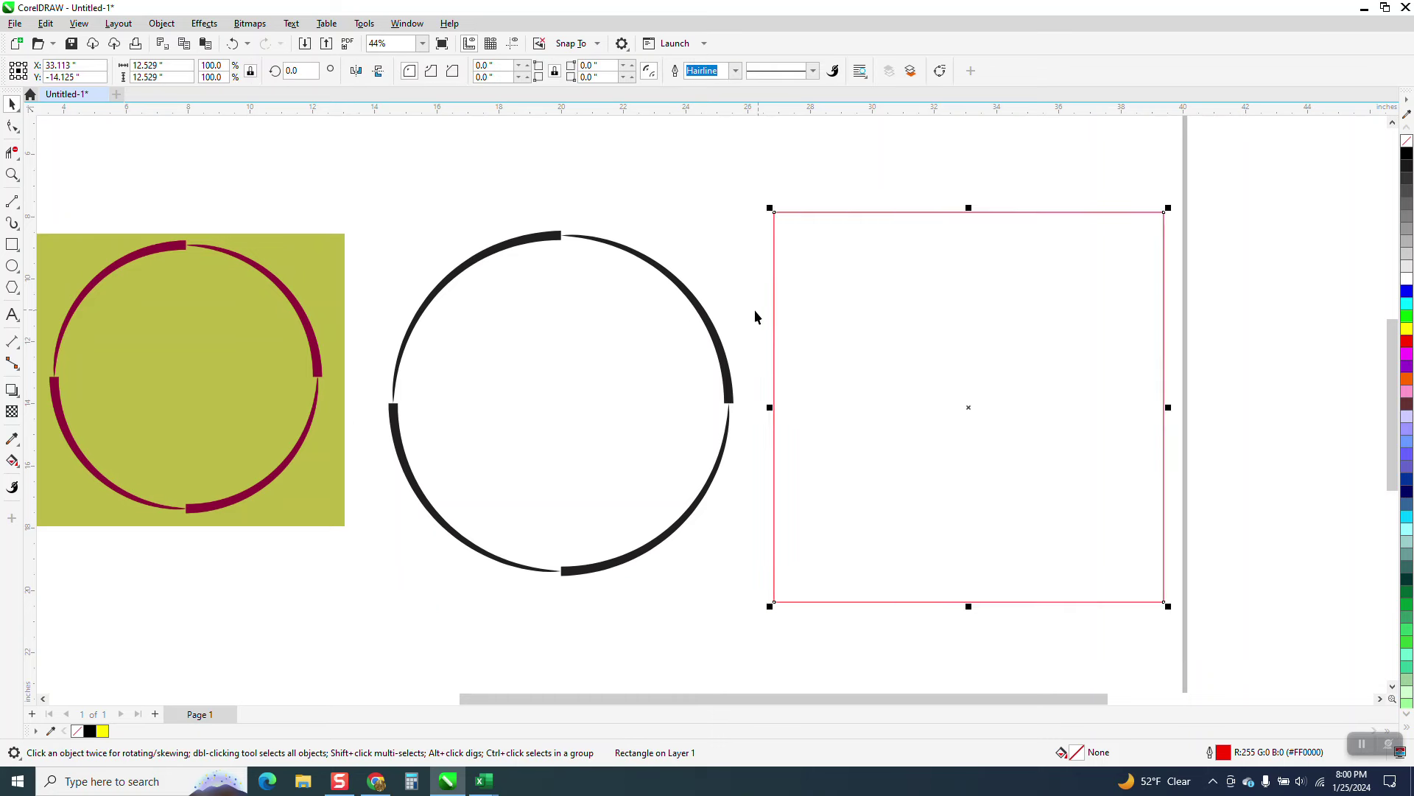
click(543, 238)
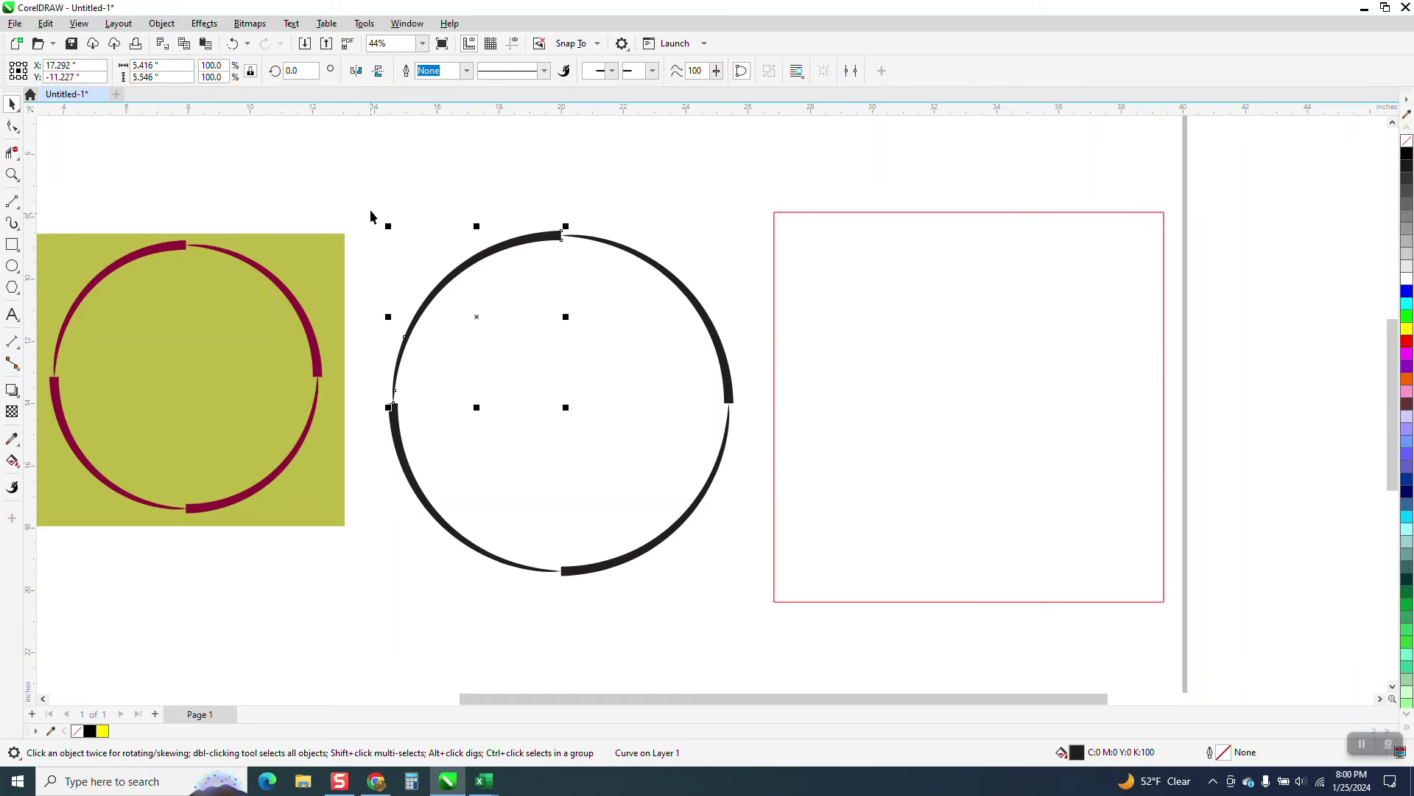
drag(372, 207, 465, 519)
Group the four black arcs into one object
drag(736, 604, 757, 604)
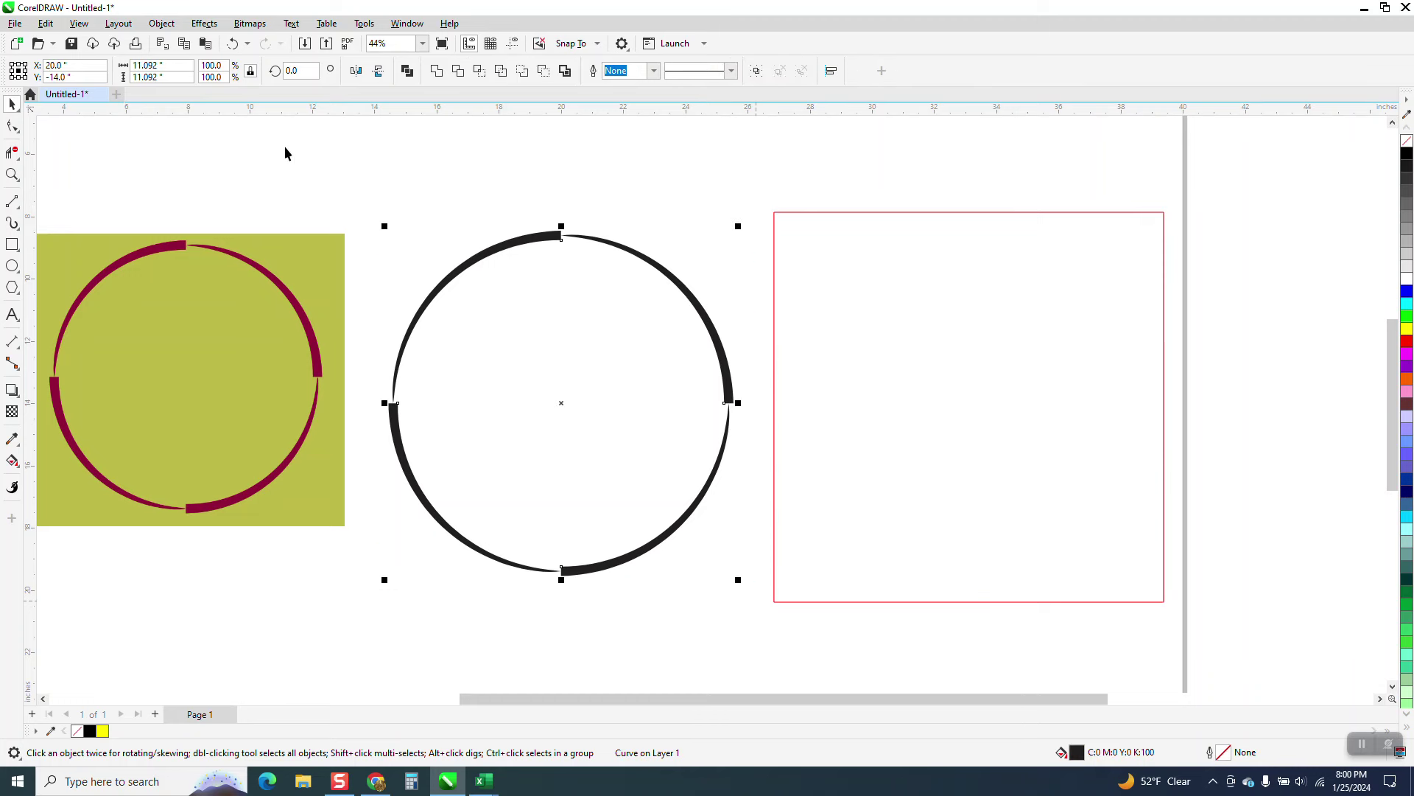
click(162, 23)
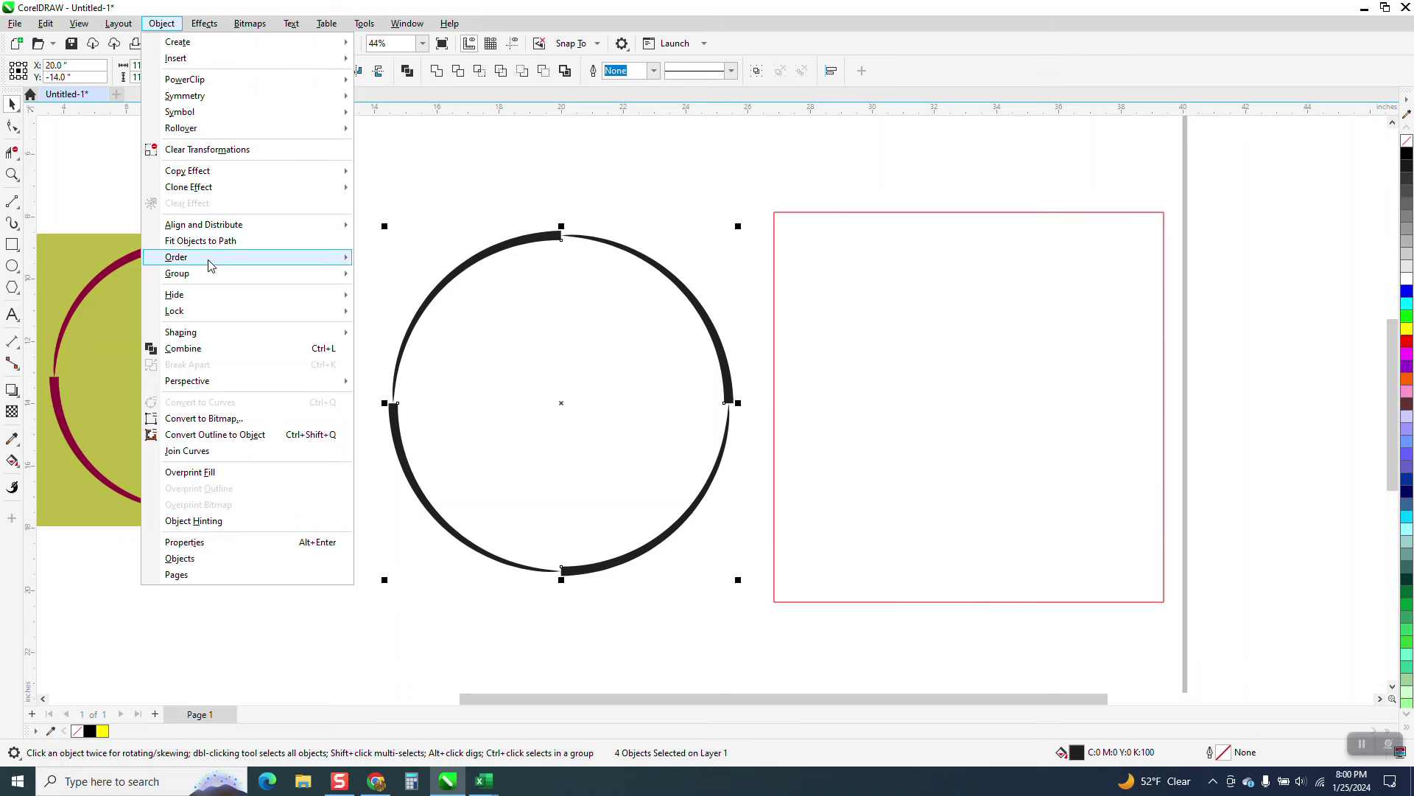
mouse_move(342, 257)
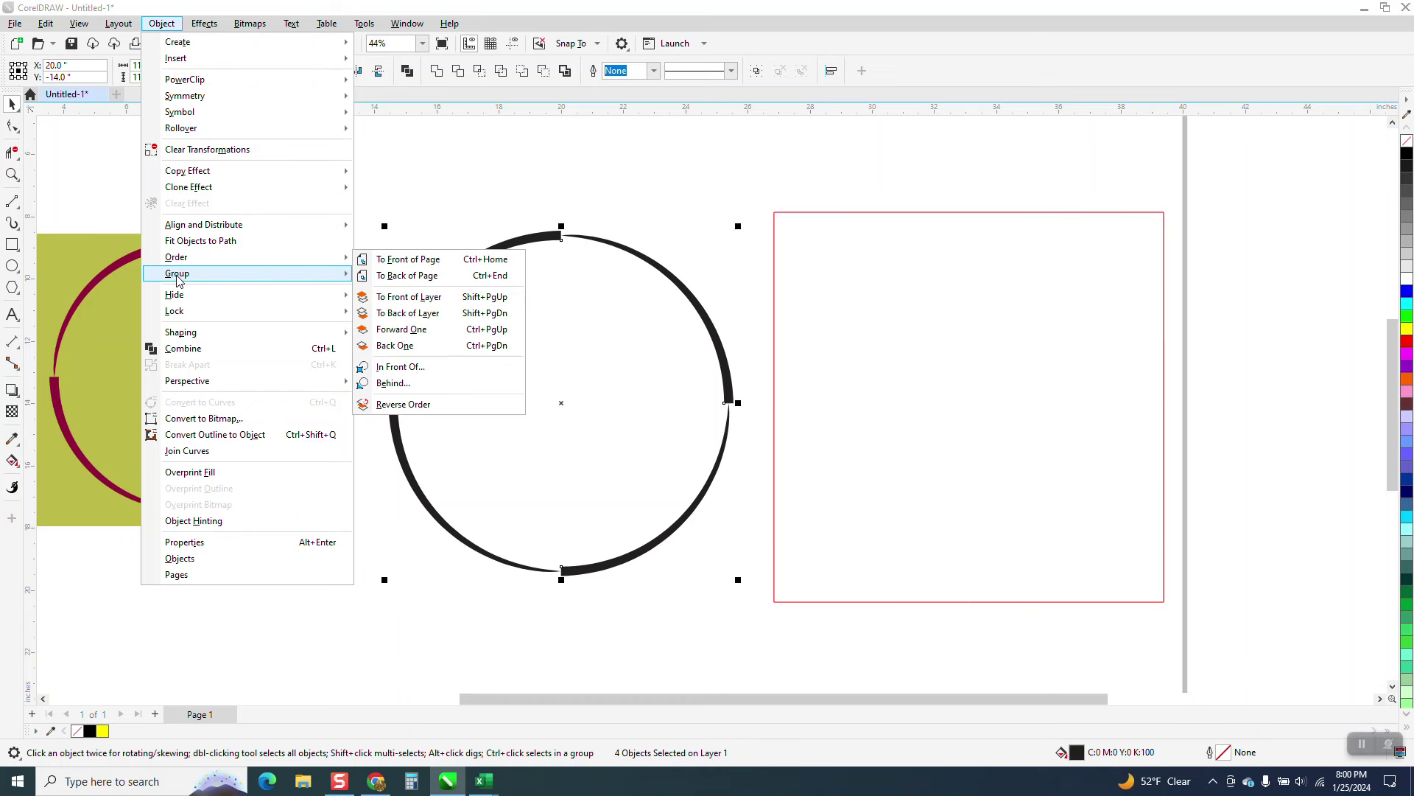
click(385, 276)
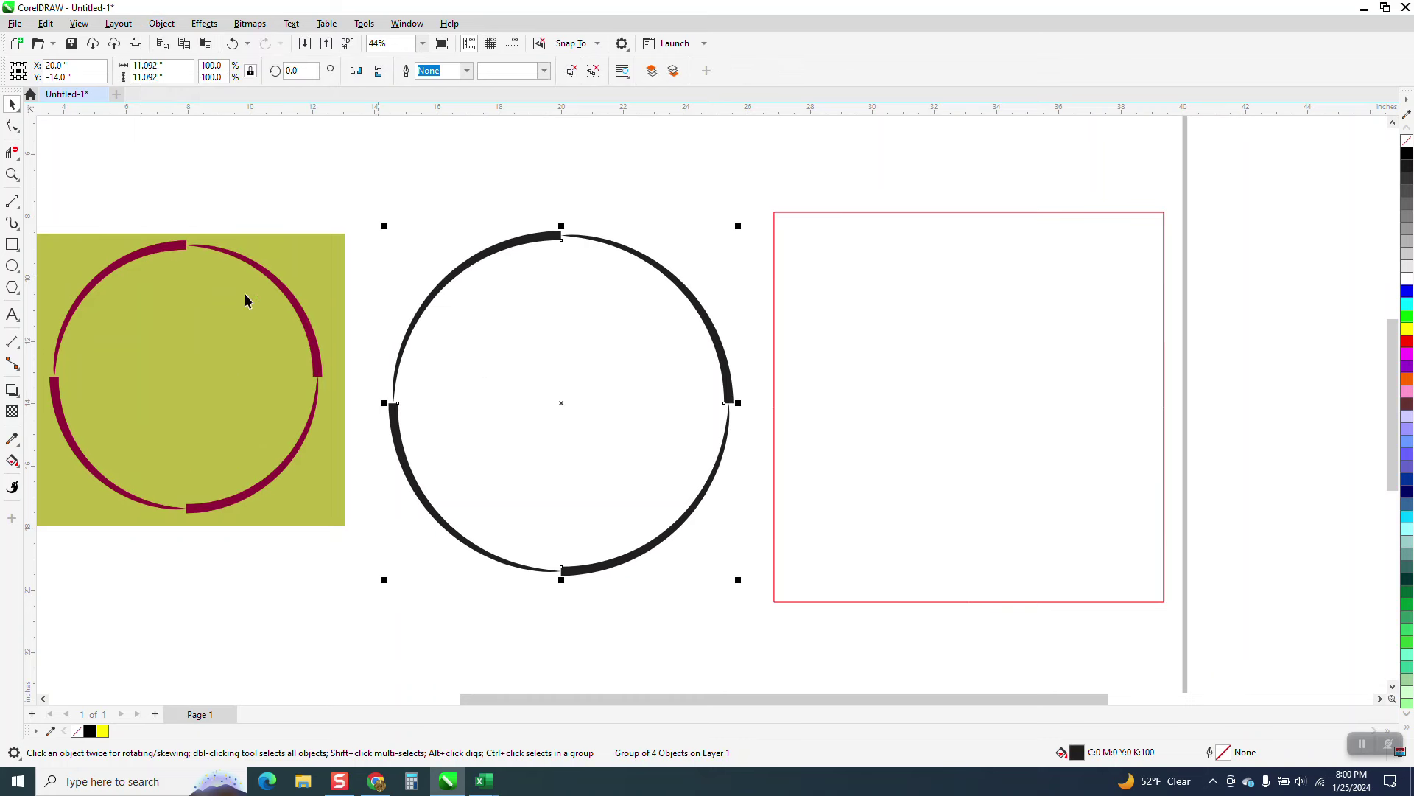
Sample the reference's maroon (R146 G16 B57) and apply it to each of the four arcs
click(18, 445)
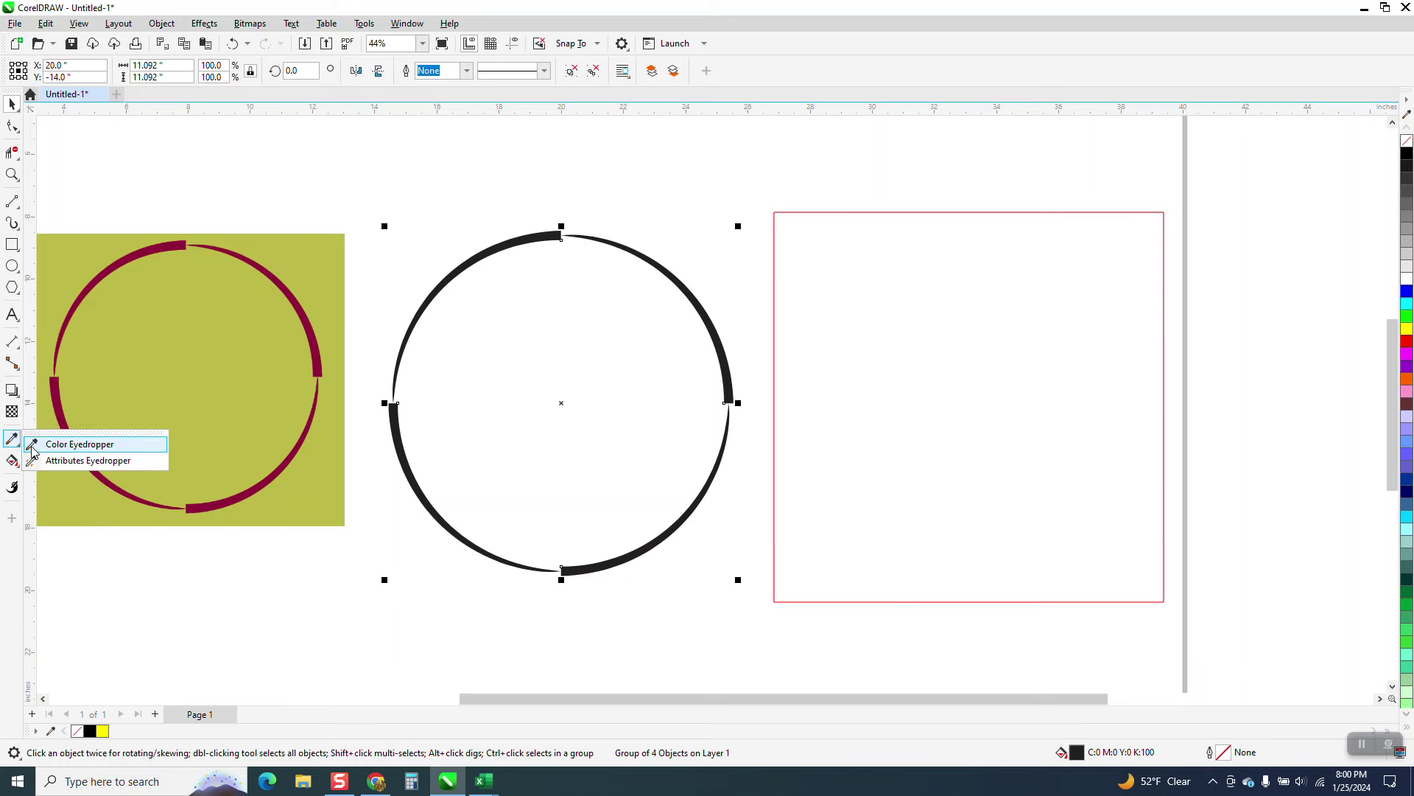
click(66, 444)
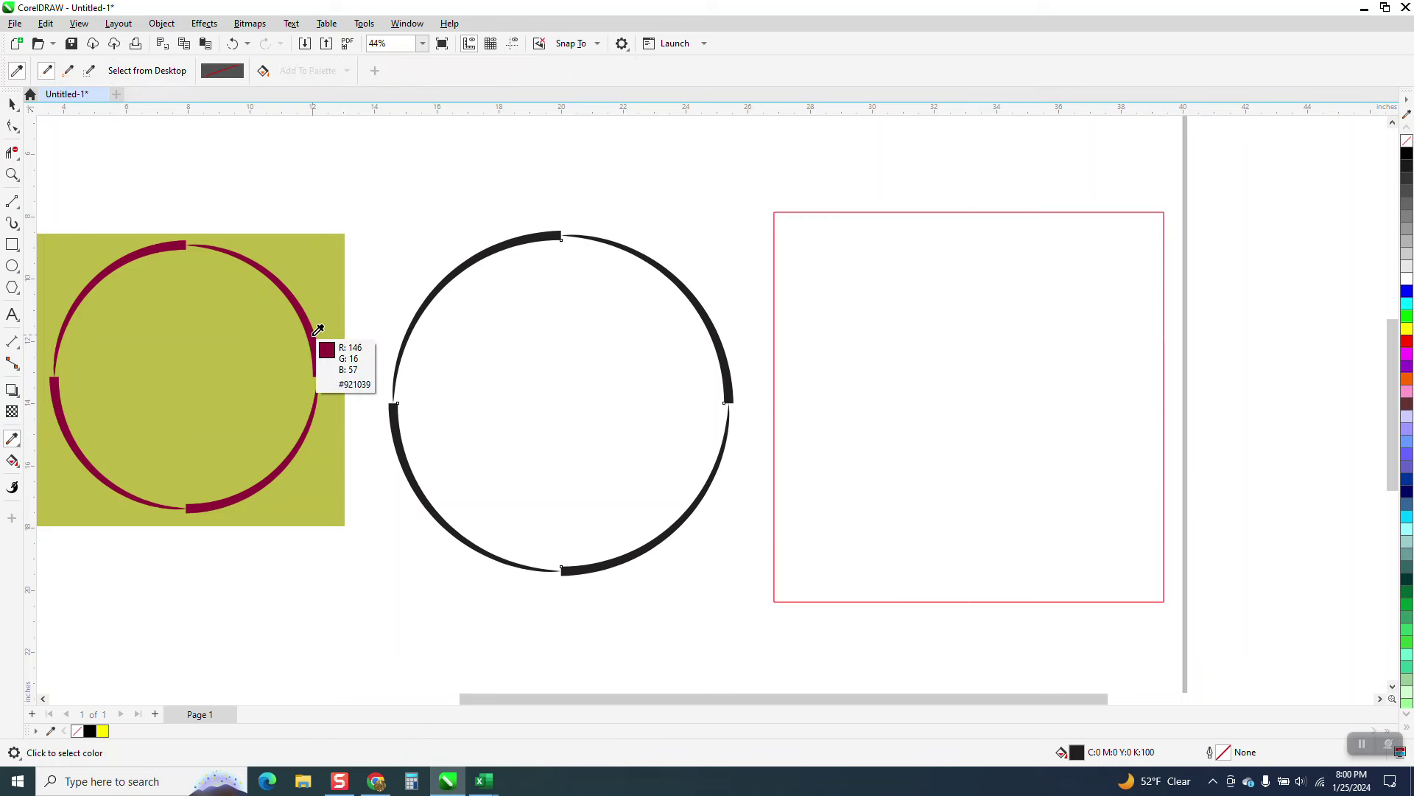
click(312, 335)
click(521, 239)
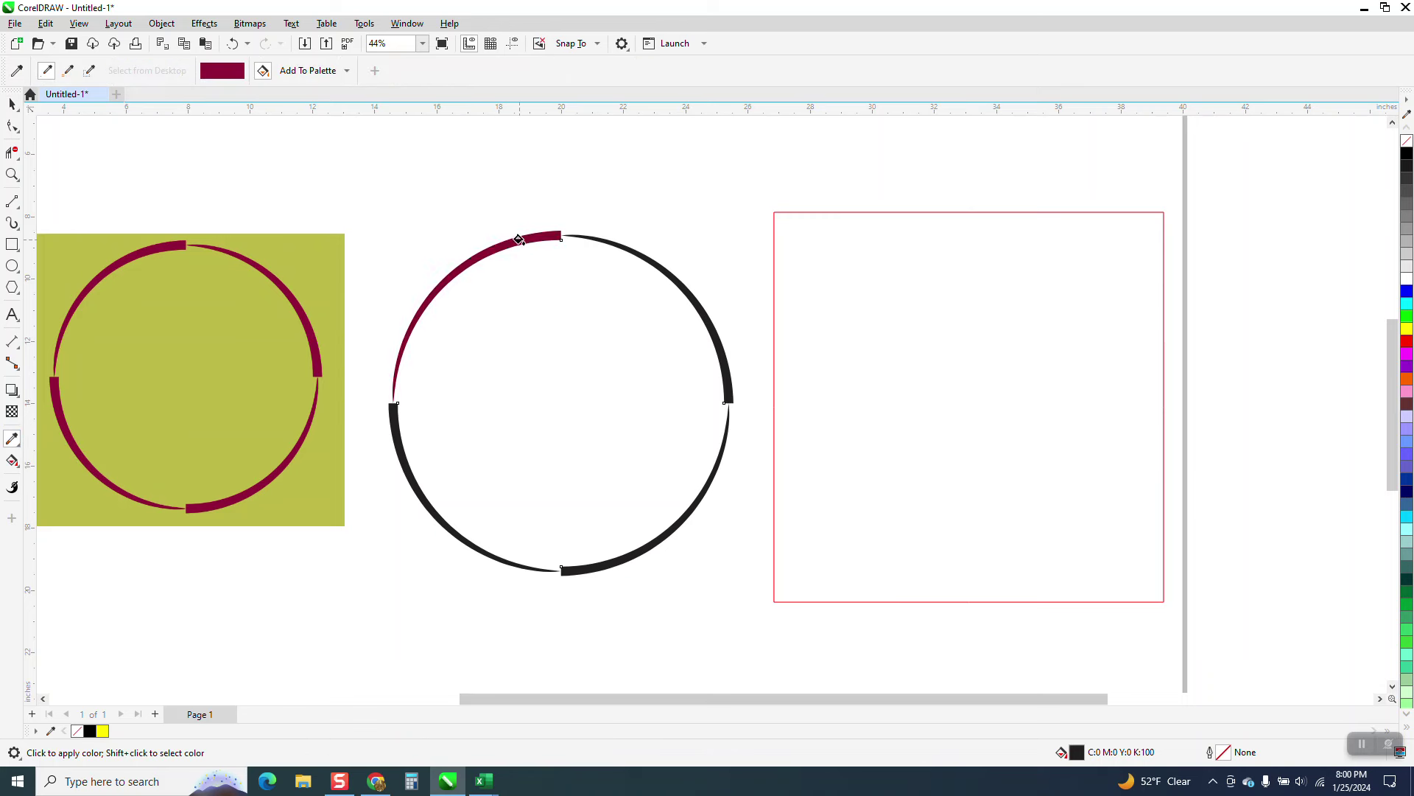
click(667, 274)
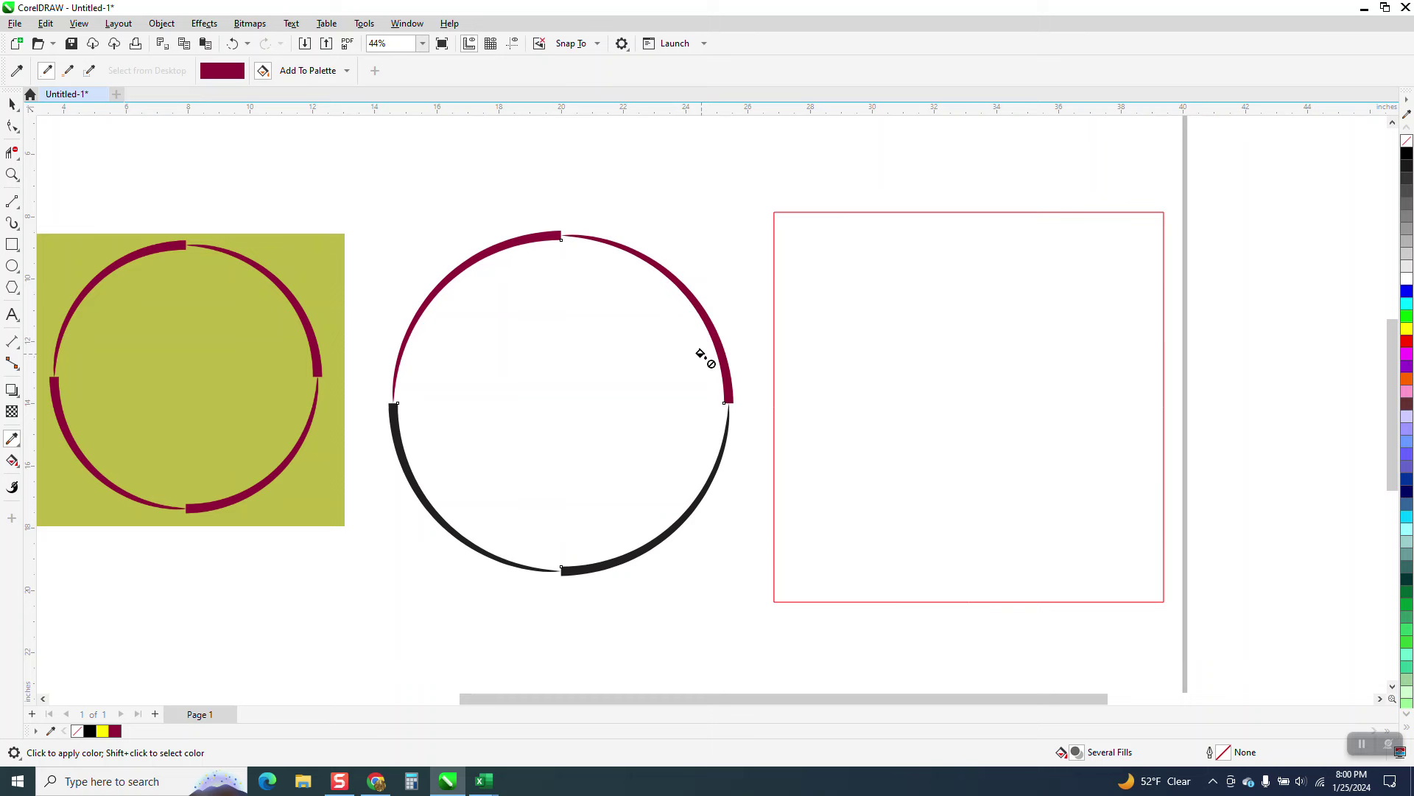
click(597, 567)
click(397, 440)
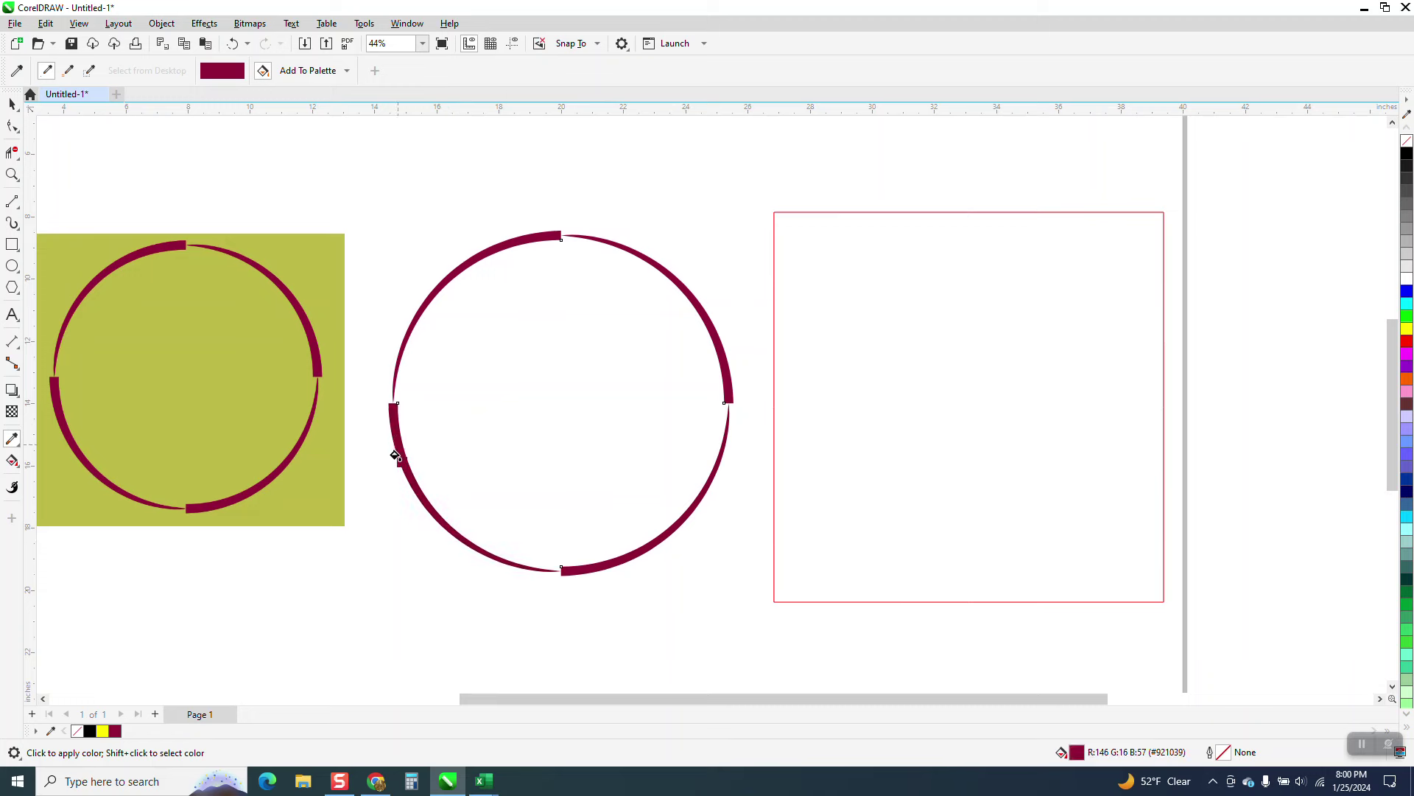
click(12, 103)
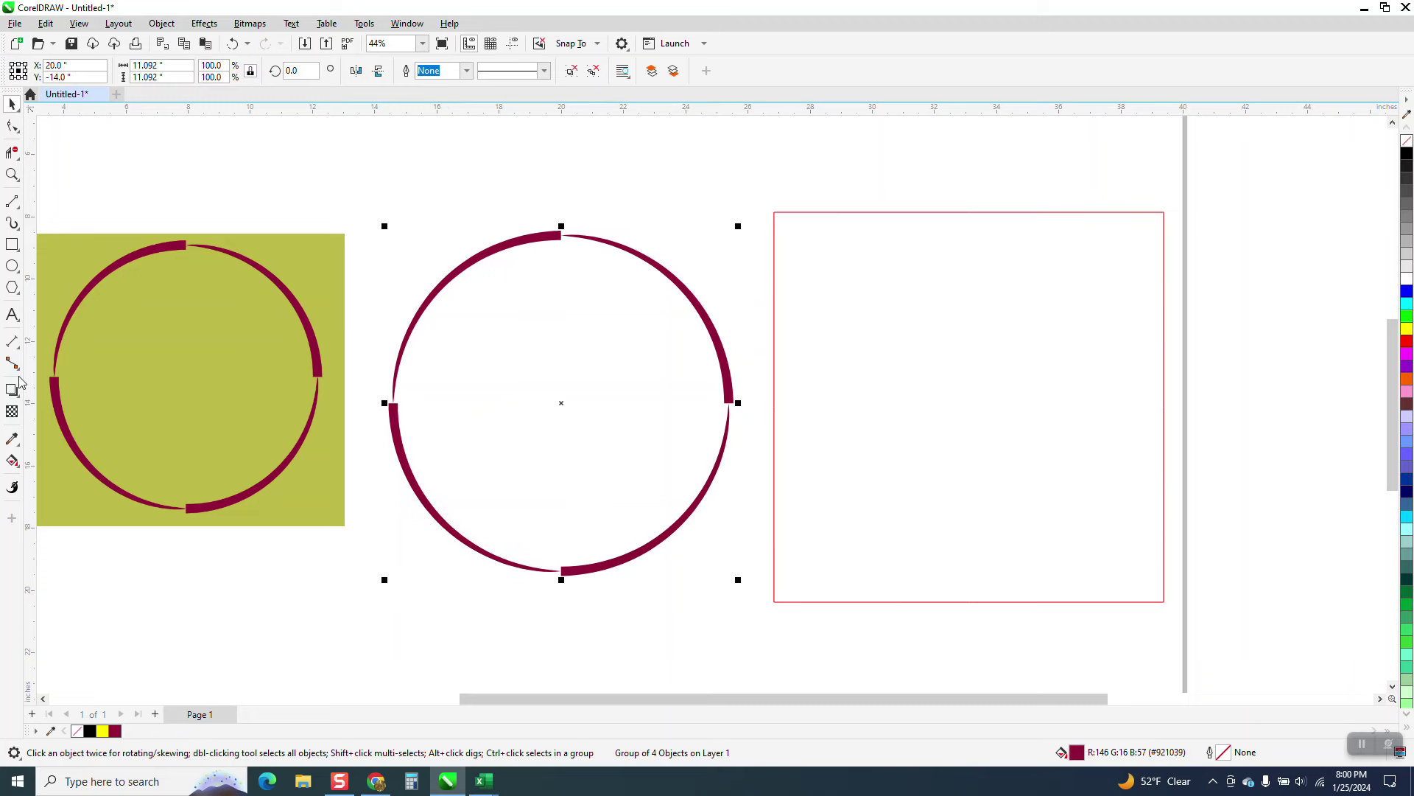
Smart Fill the empty rectangle with olive #BABA46 sampled from the reference background
click(14, 464)
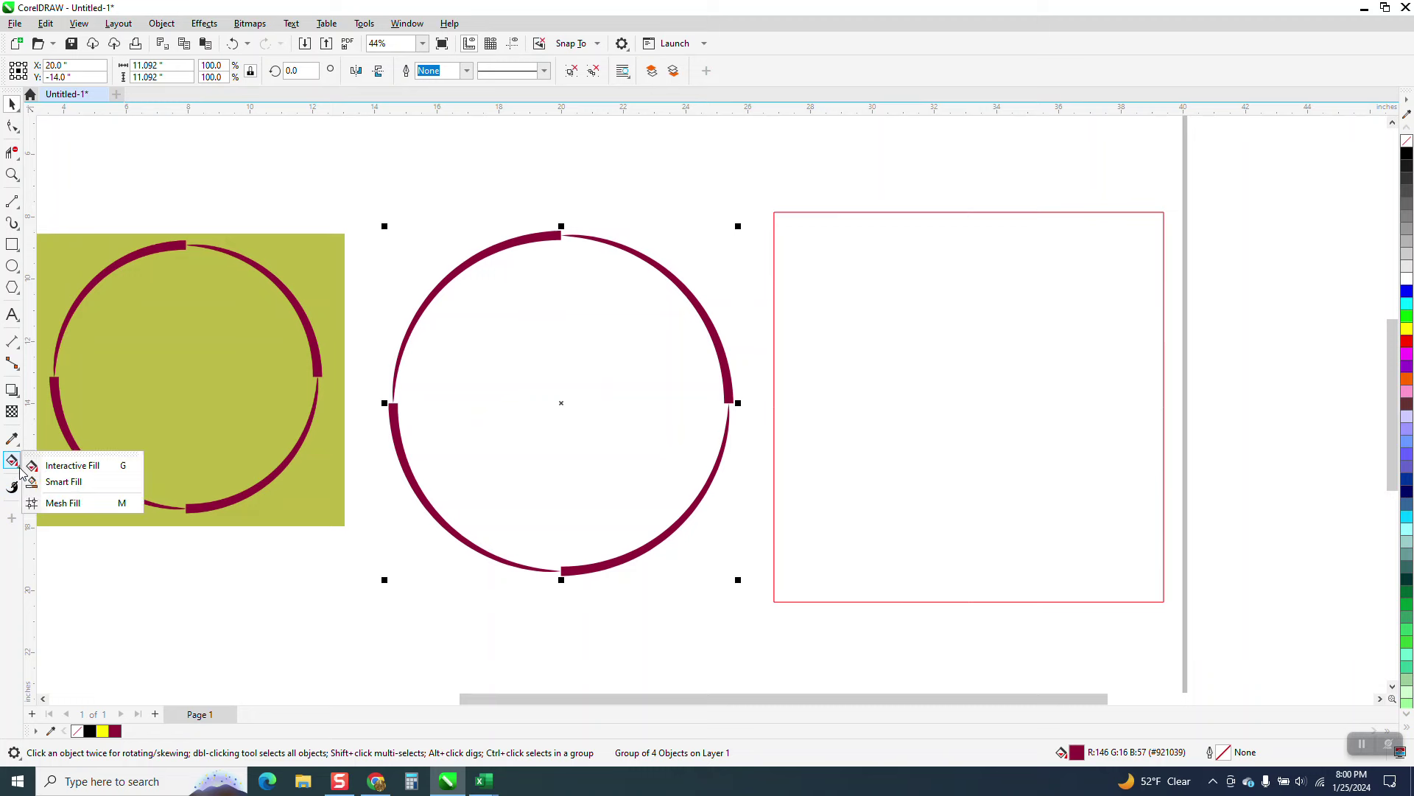
click(66, 478)
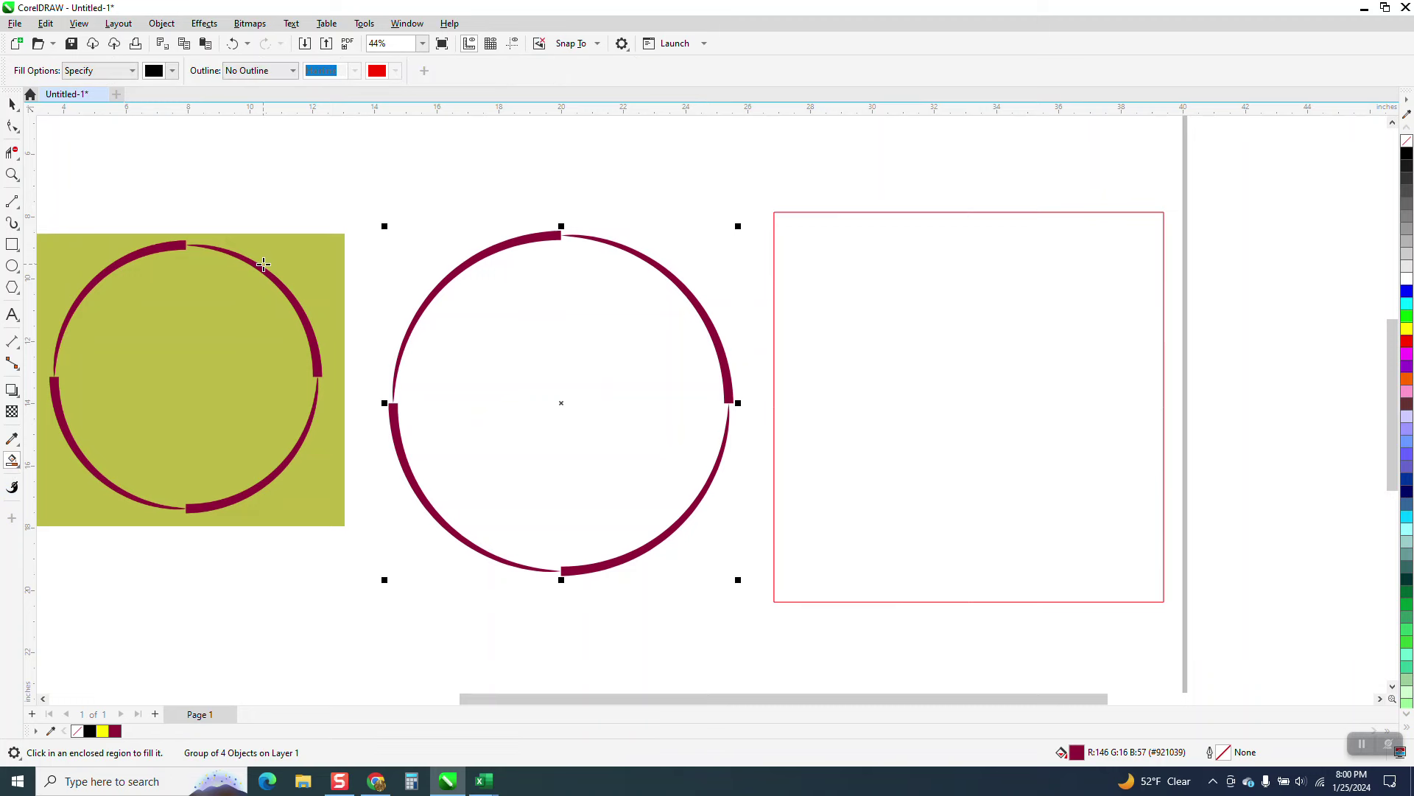
click(172, 70)
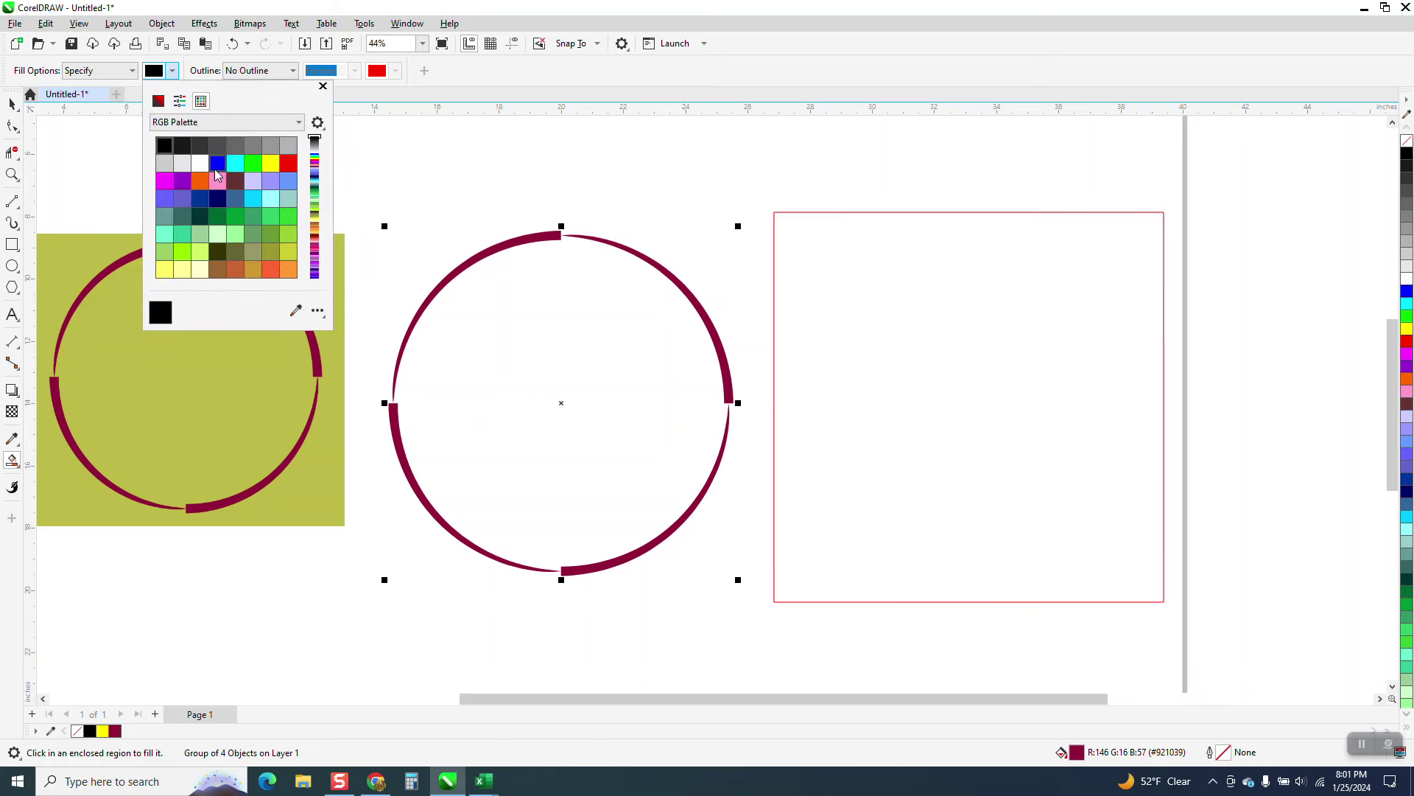
click(297, 311)
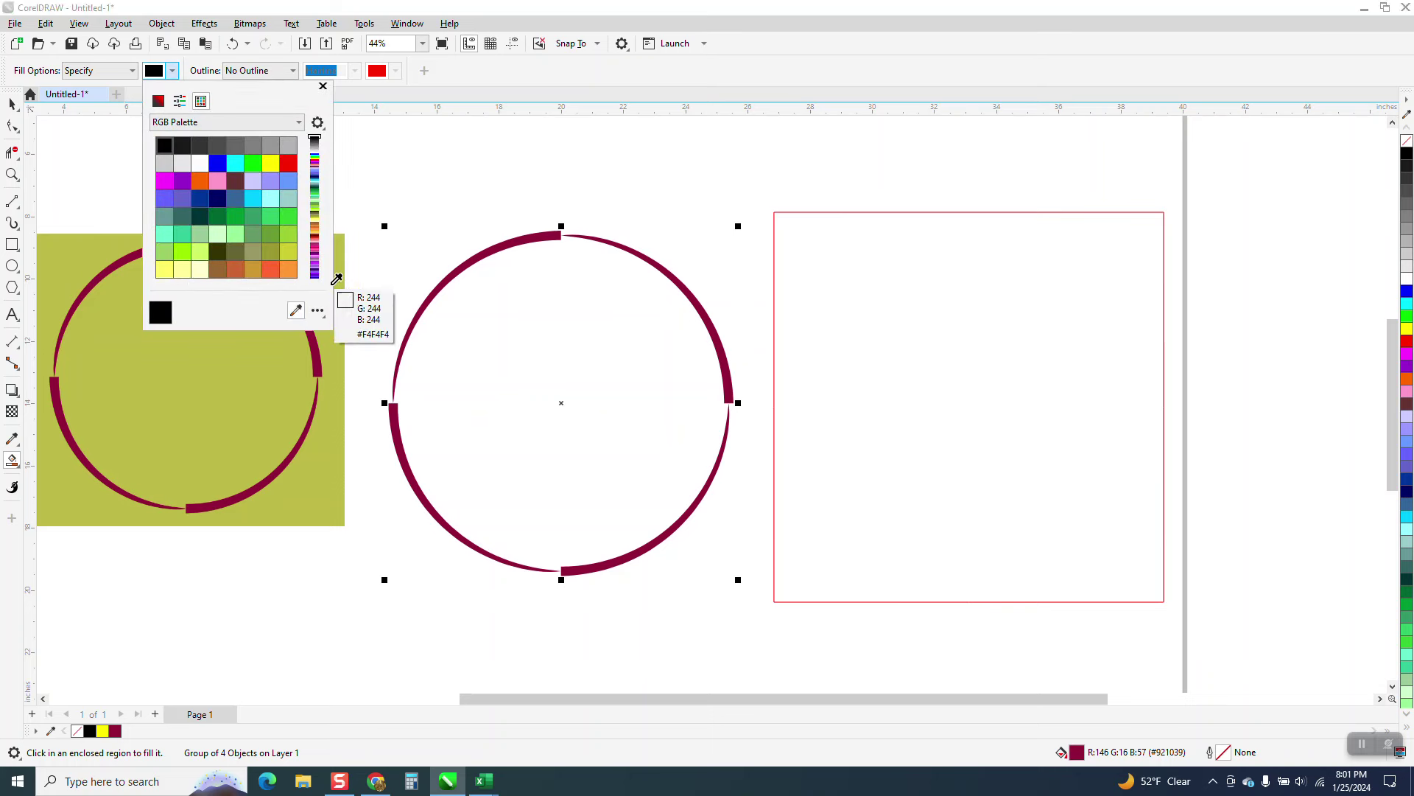
click(227, 353)
click(861, 369)
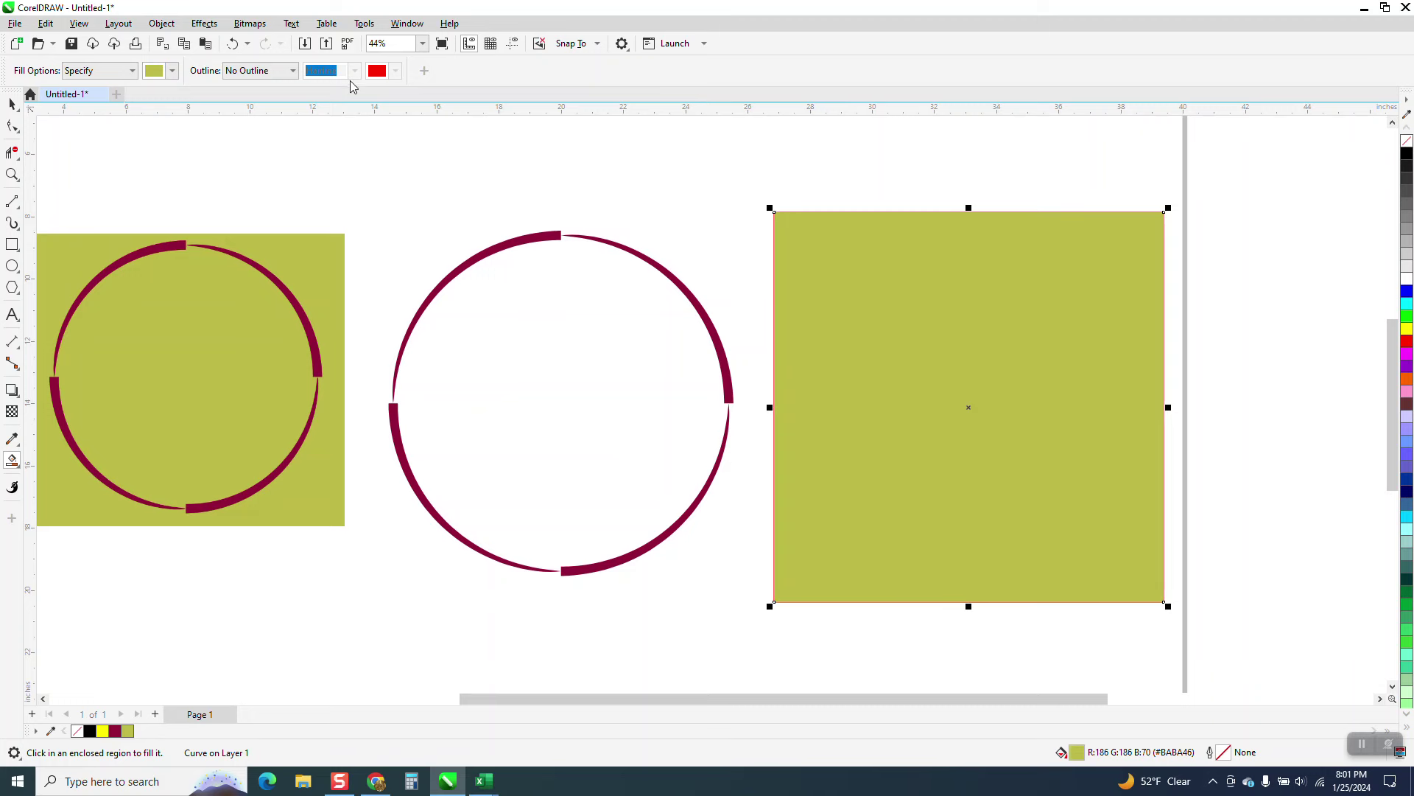
click(162, 23)
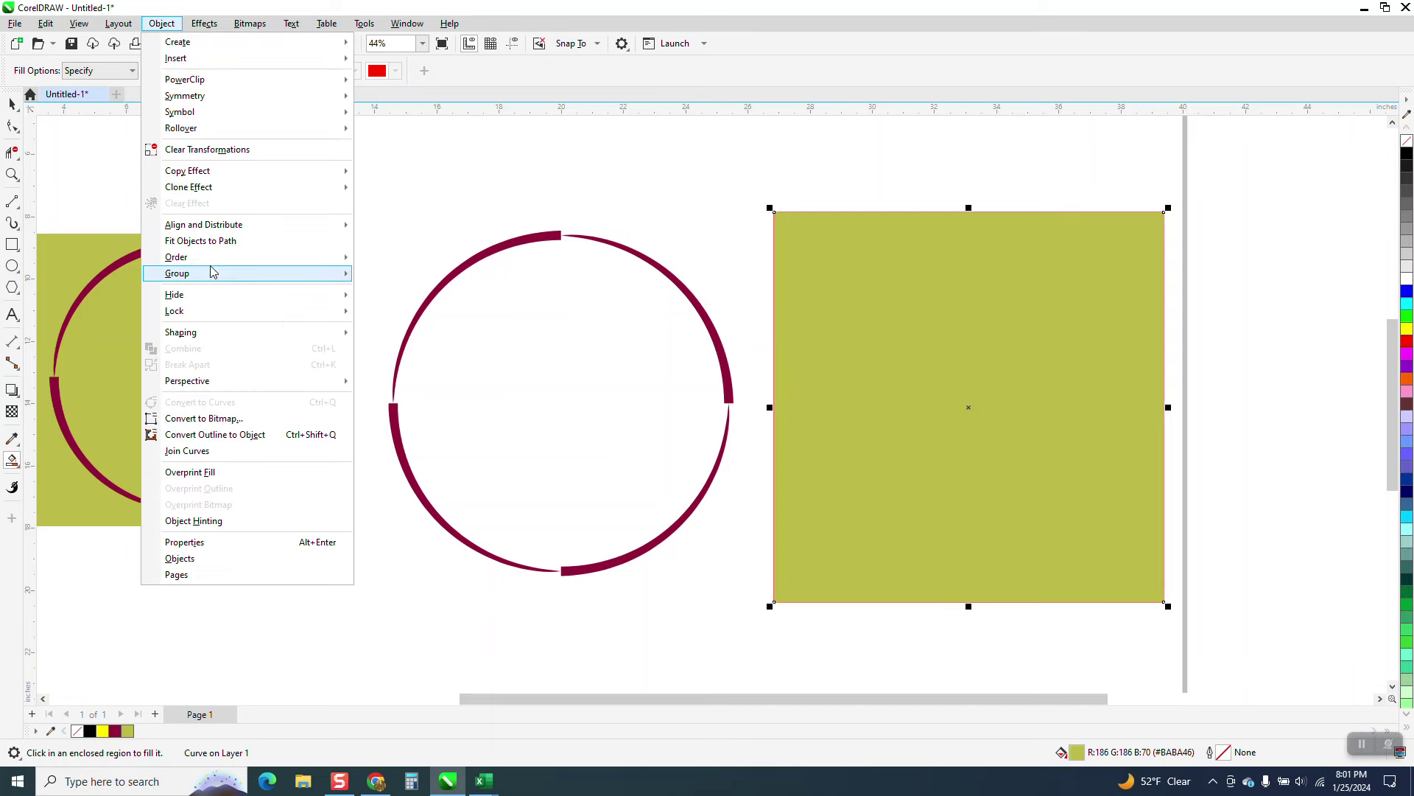
Change the olive square's stacking order and reselect the rectangle on the right
mouse_move(212, 264)
click(377, 272)
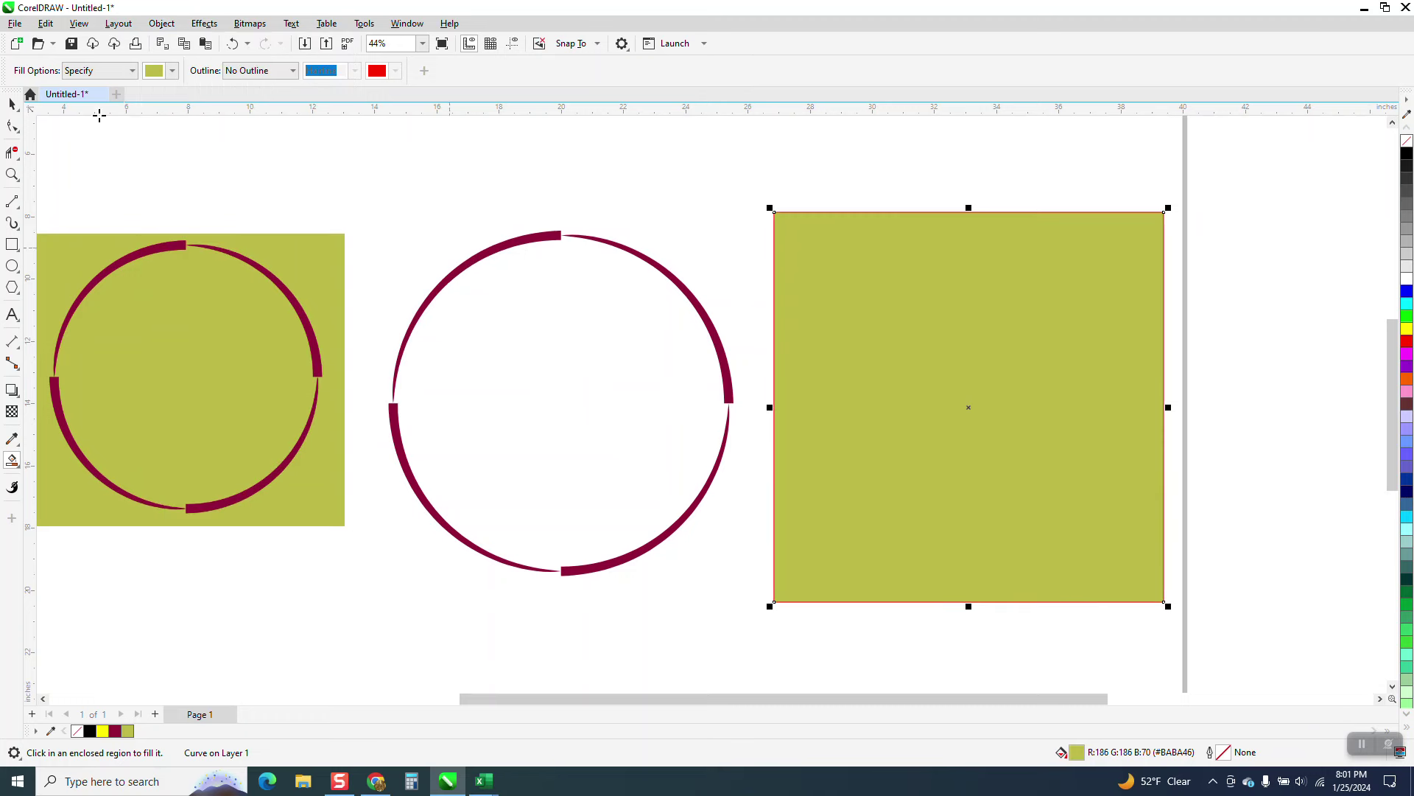
click(12, 105)
click(930, 386)
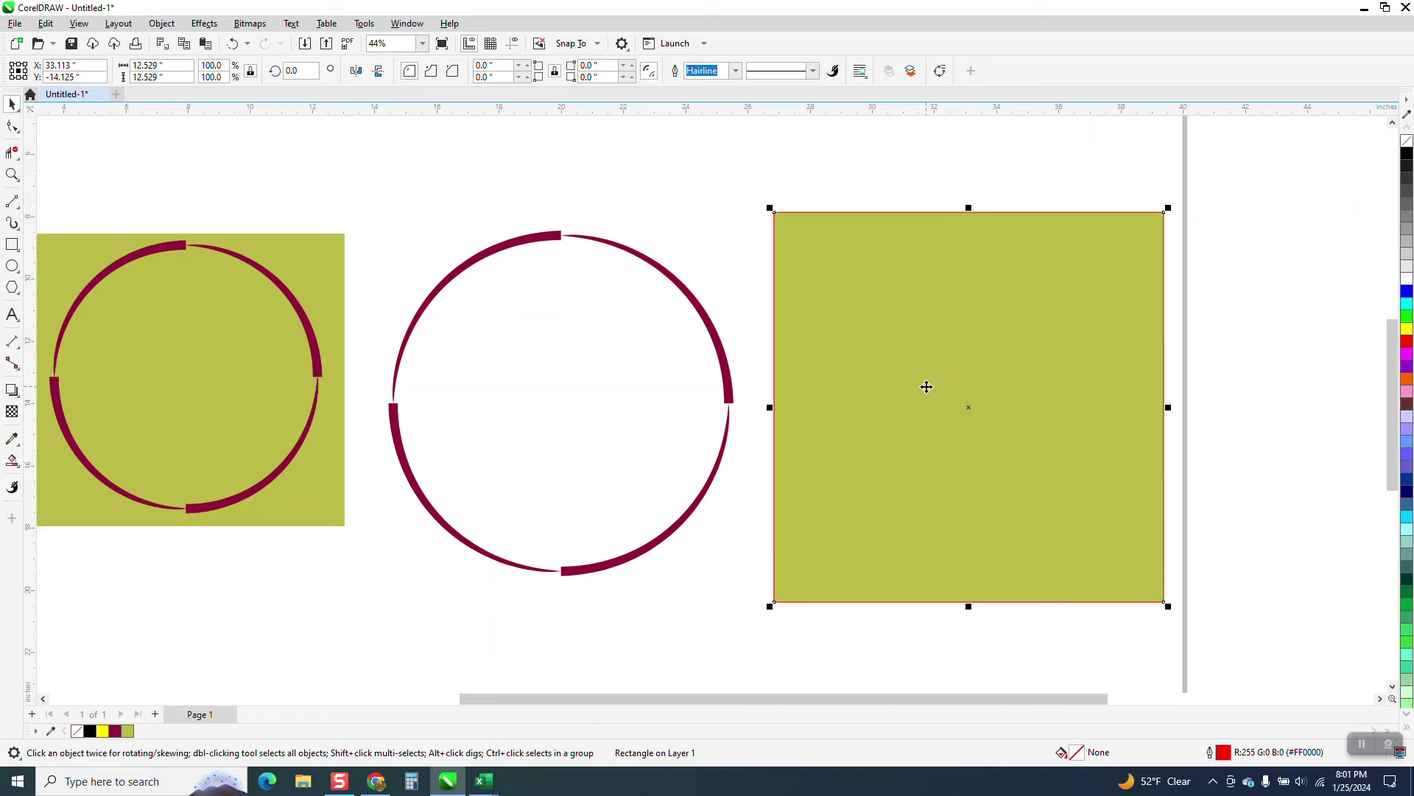
Nudge the olive square 13 inches left under the maroon ring and move the reference aside
key(Tab)
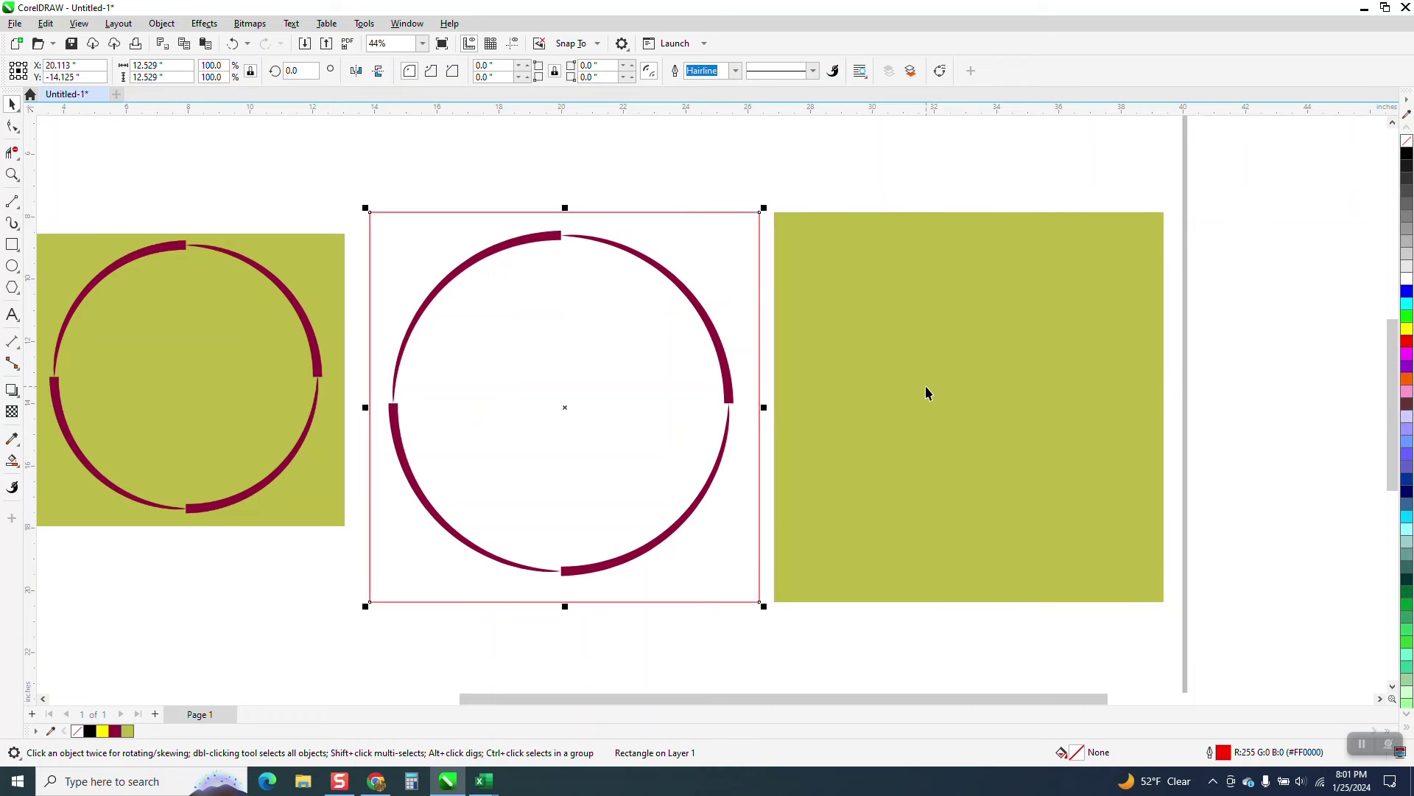
key(alt+Tab)
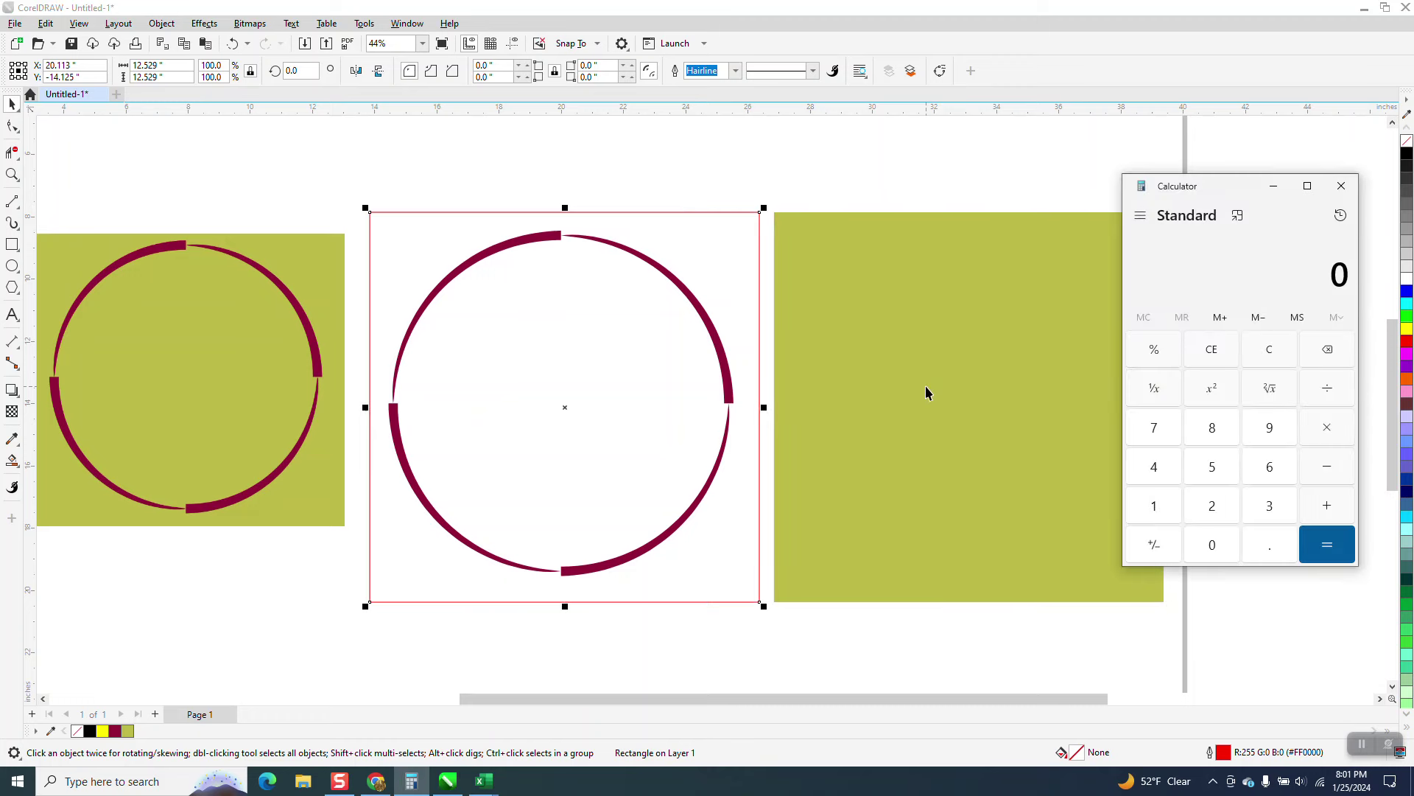
click(1341, 187)
click(1301, 187)
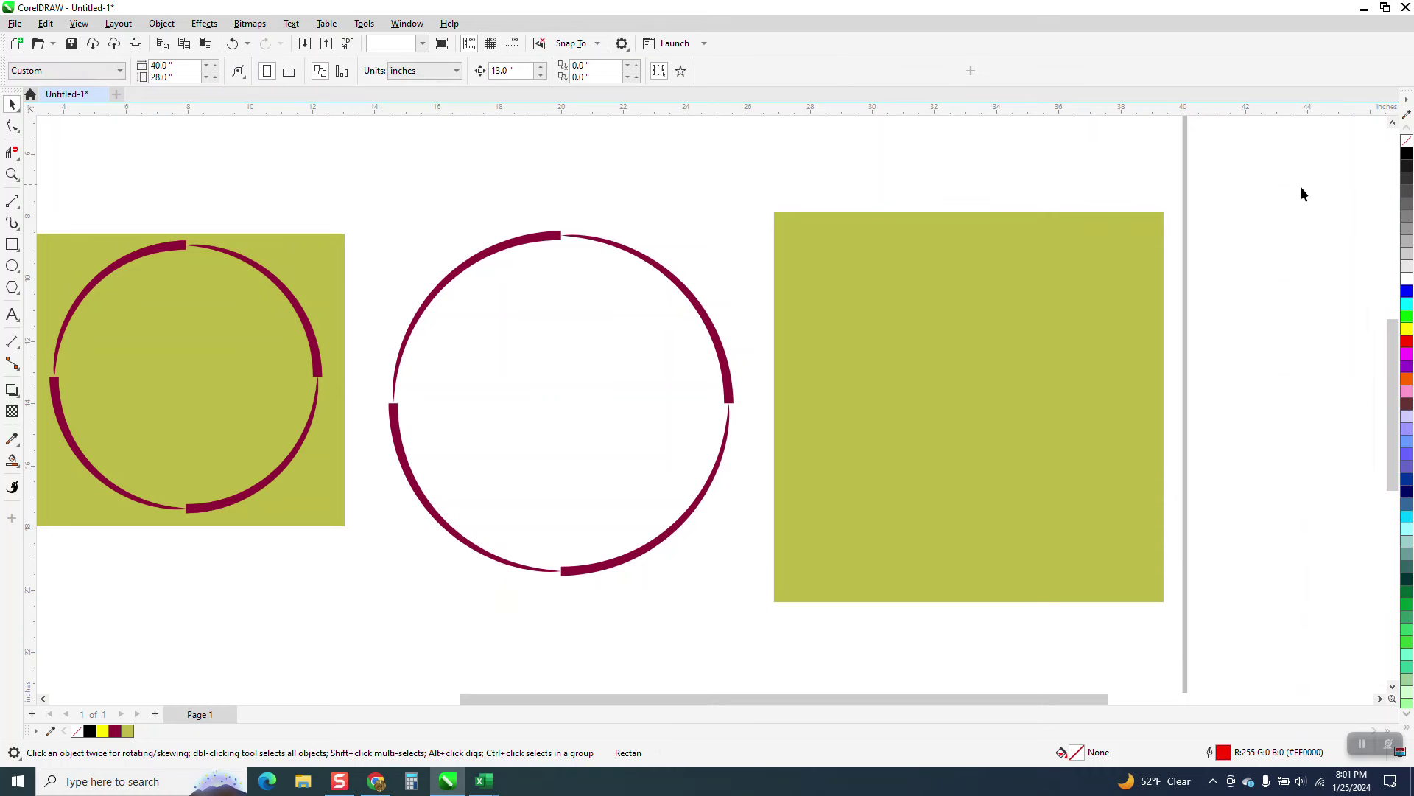
click(1147, 309)
key(p)
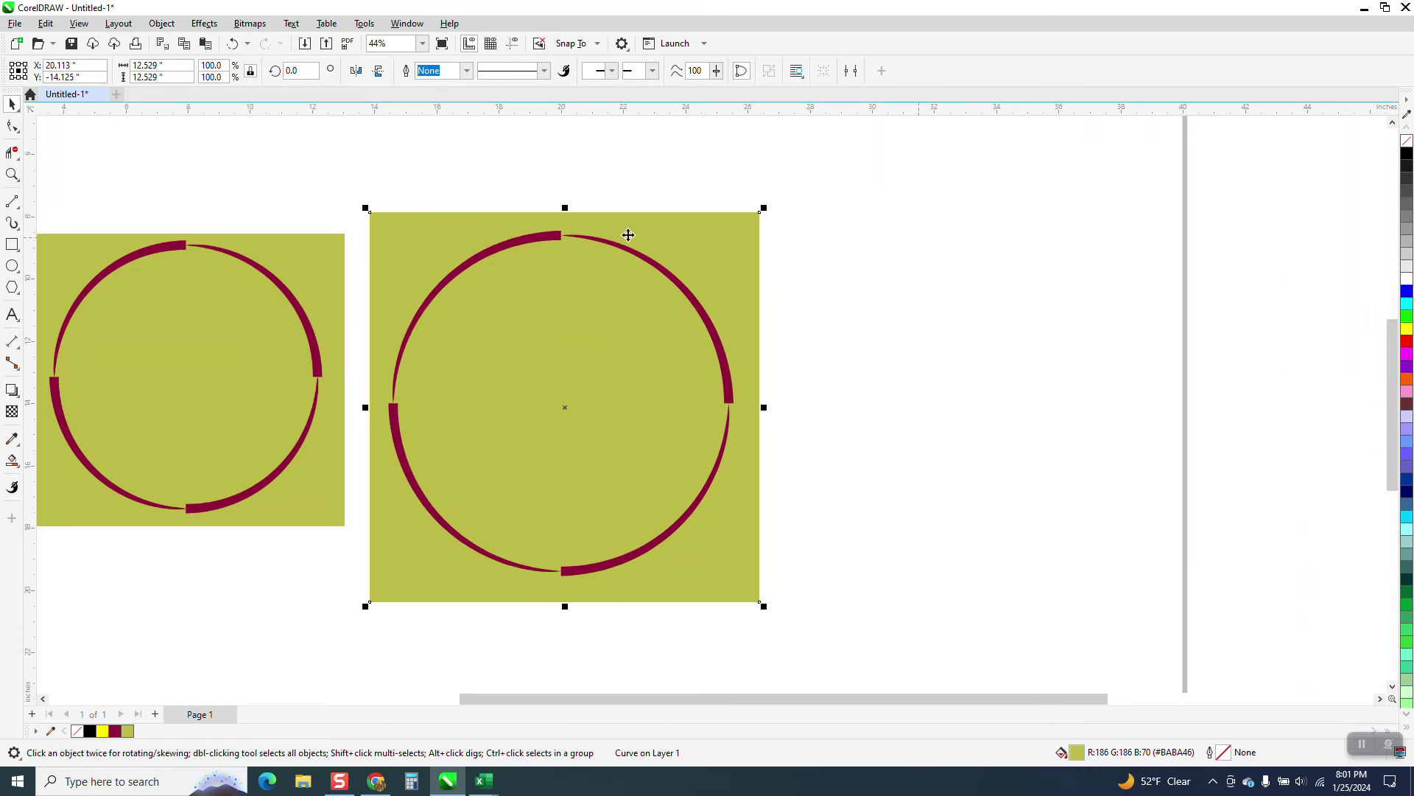
key(ctrl+v)
mouse_move(814, 354)
mouse_down()
mouse_move(1017, 341)
mouse_move(1161, 305)
mouse_up()
Reposition the 130.png reference beside the ring and scale it to about 181%
drag(903, 483, 789, 651)
drag(1092, 471, 1089, 441)
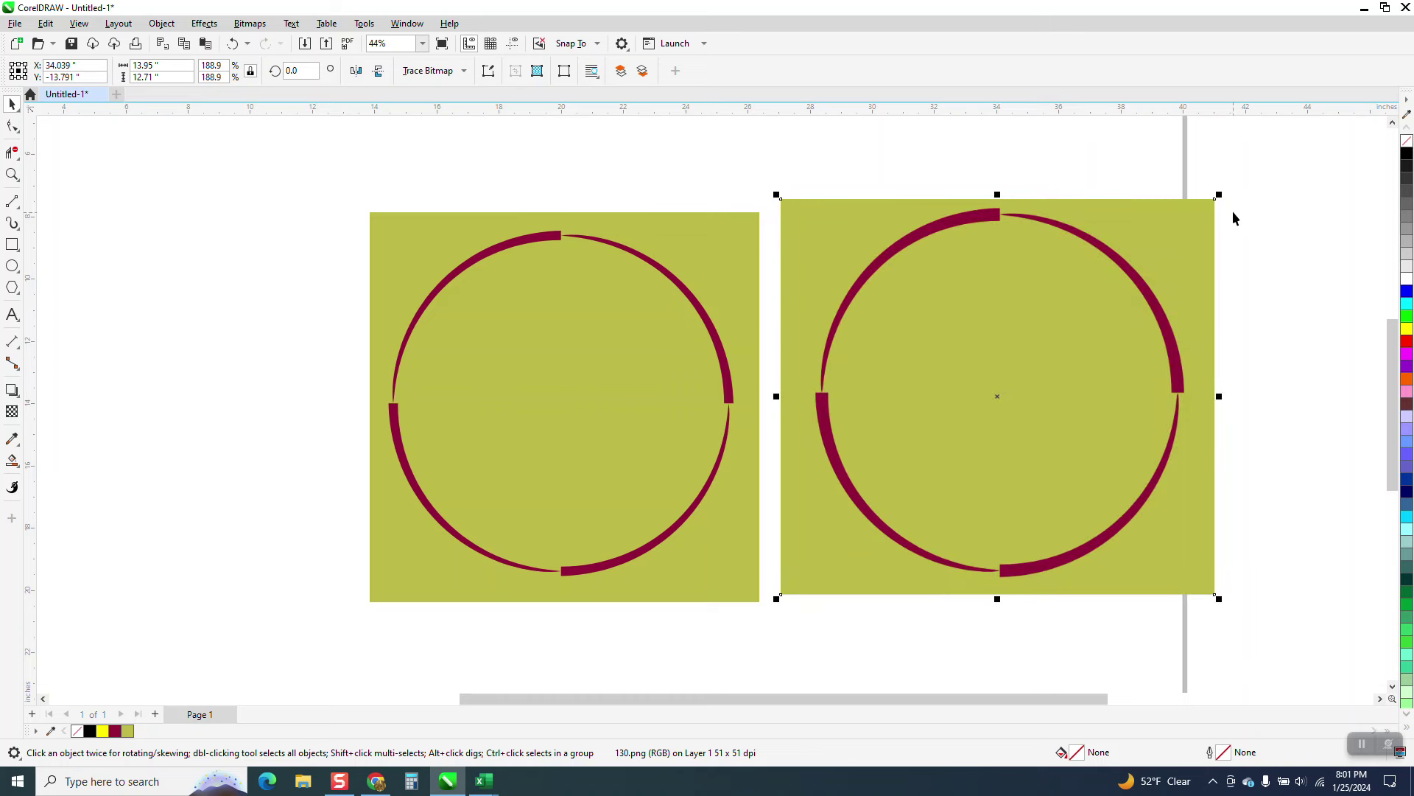
drag(1222, 192, 1201, 212)
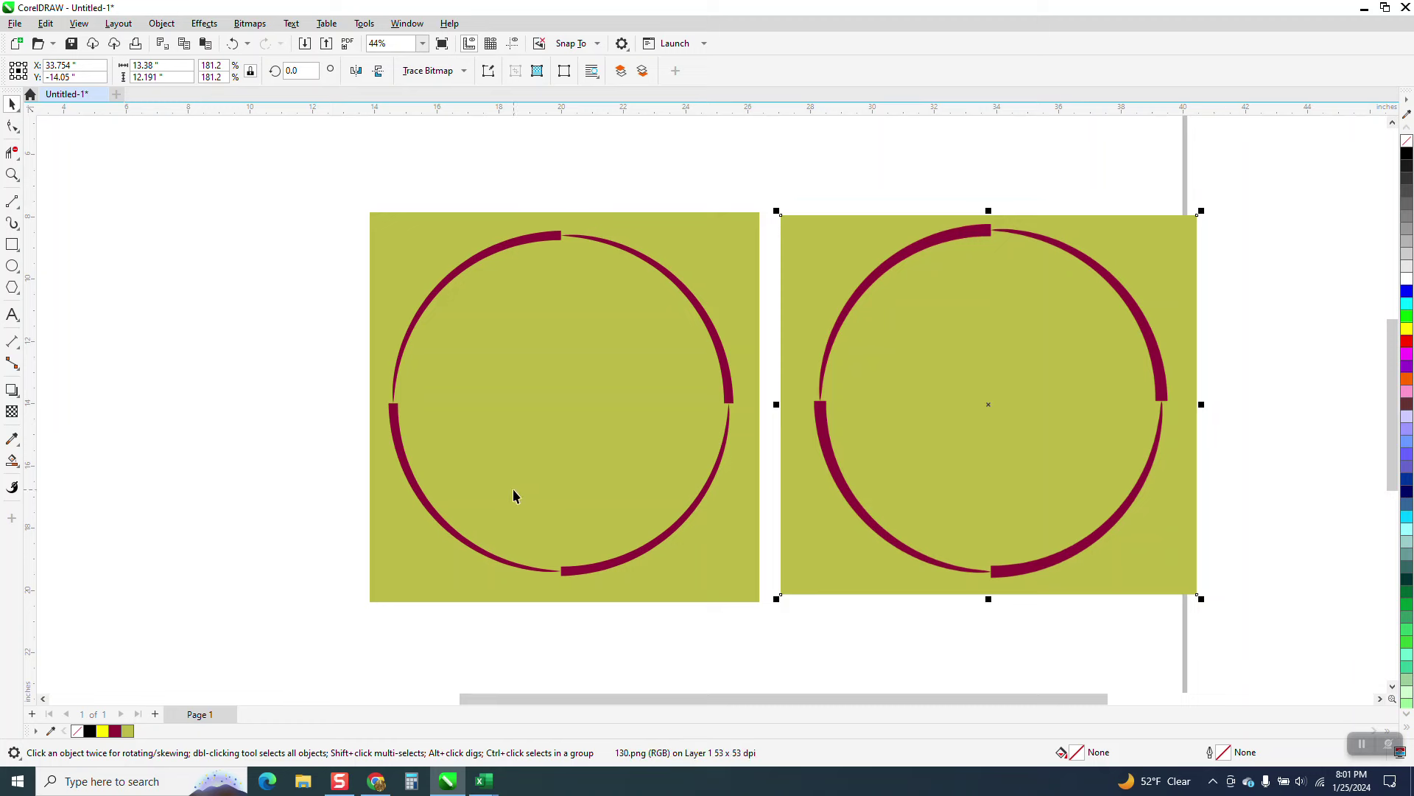
click(12, 174)
scroll(992, 237, up, 3)
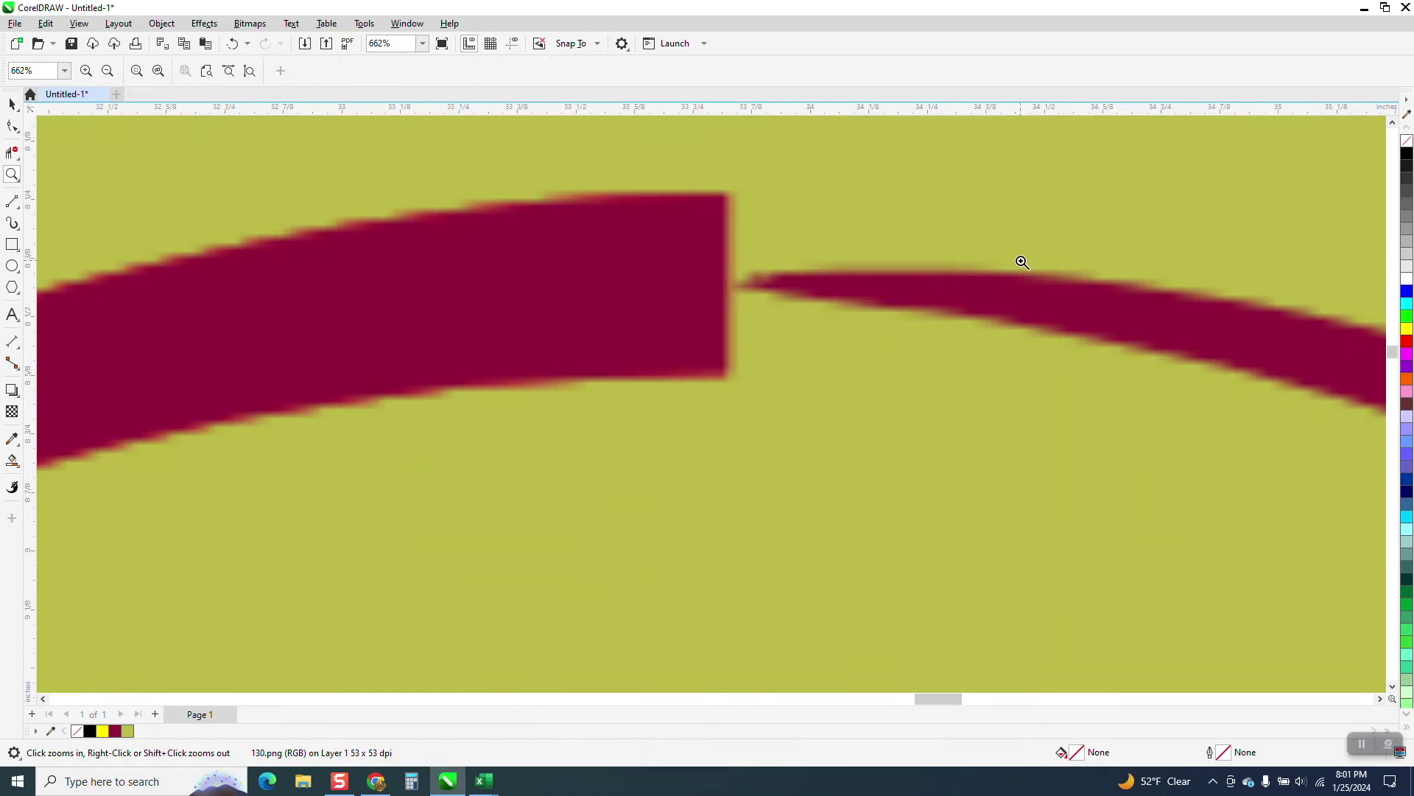
scroll(994, 262, down, 2)
scroll(972, 245, down, 2)
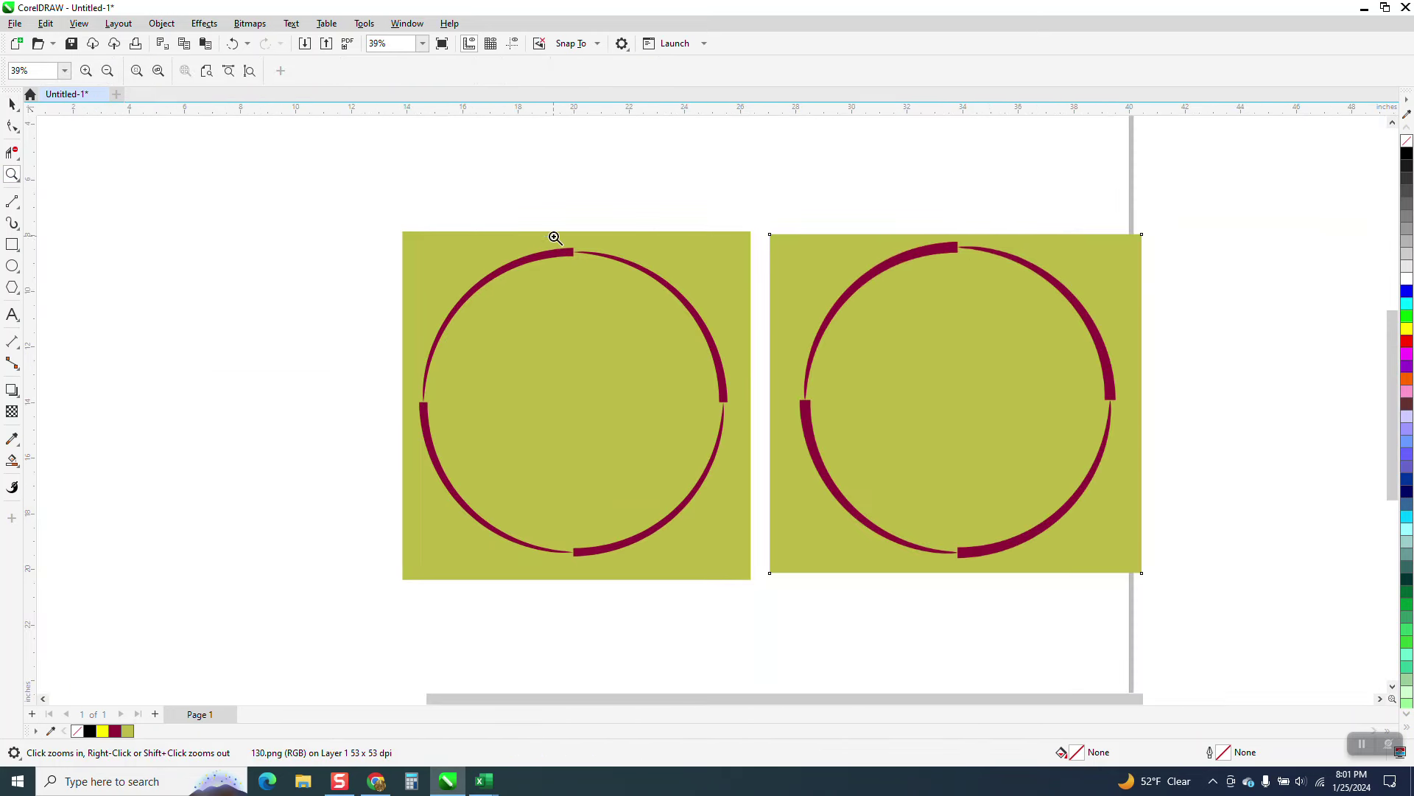
scroll(641, 289, up, 2)
scroll(645, 290, down, 4)
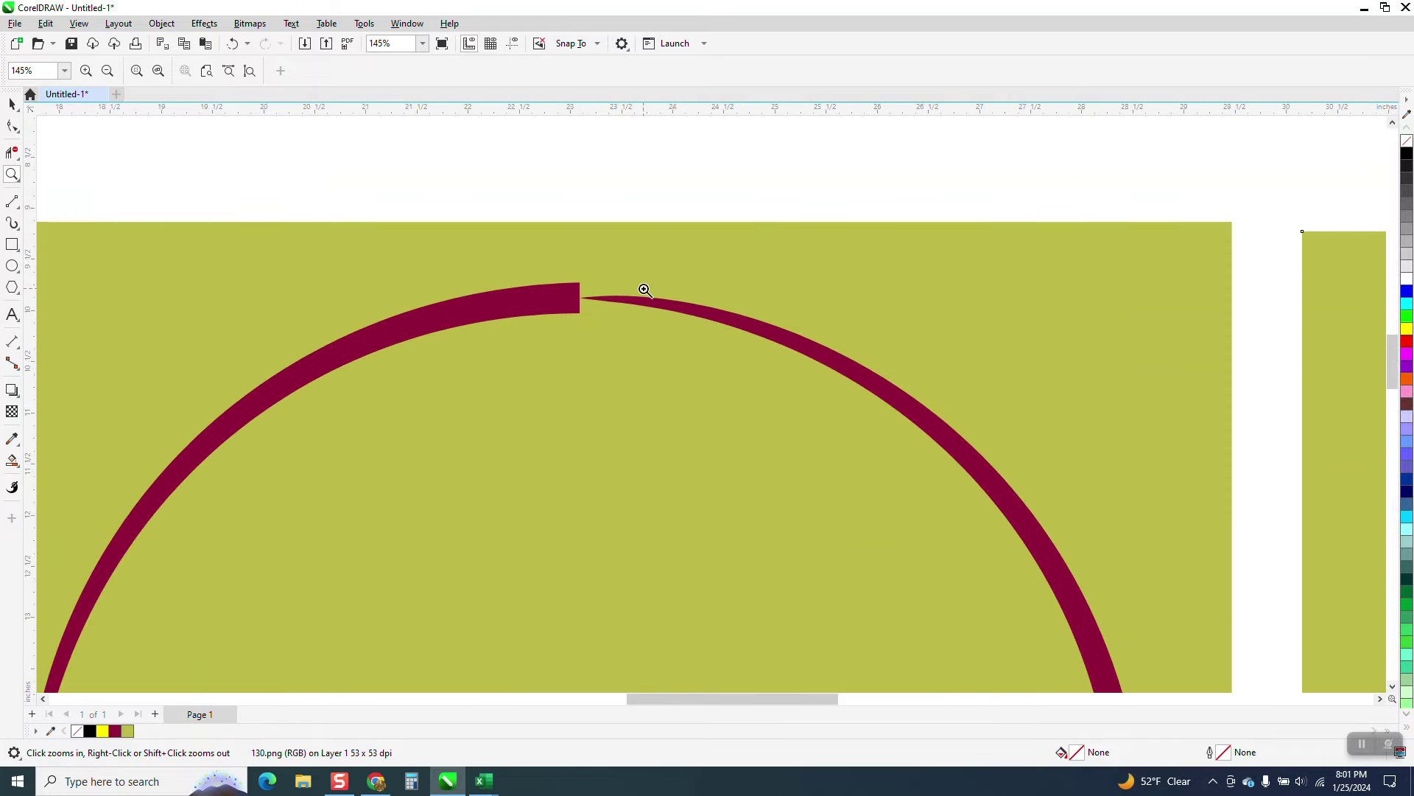